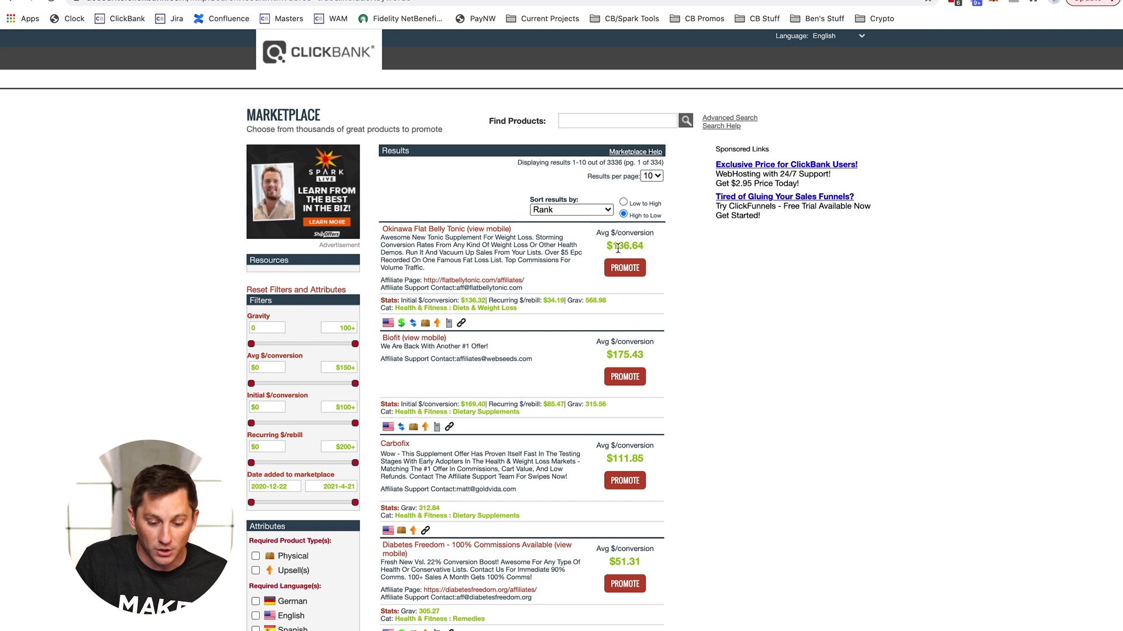
Open the promotion link generator for the Okinawa Flat Belly Tonic offer.
{"action": "left_click", "coordinate": [611, 268]}
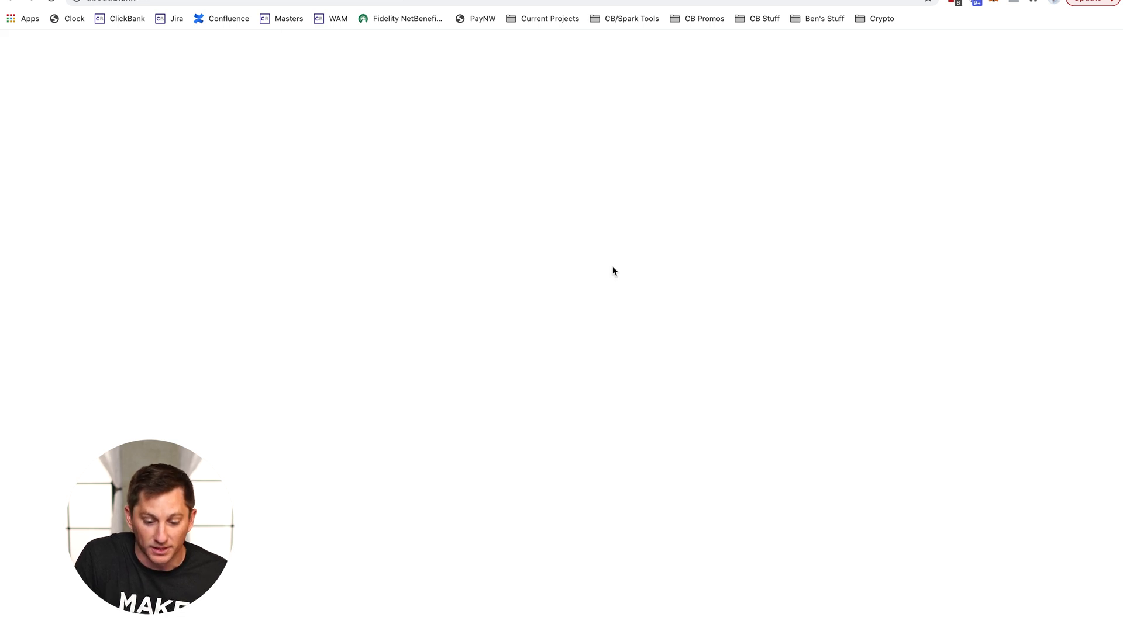
{"action": "left_click", "coordinate": [200, 120]}
{"action": "left_click", "coordinate": [196, 137]}
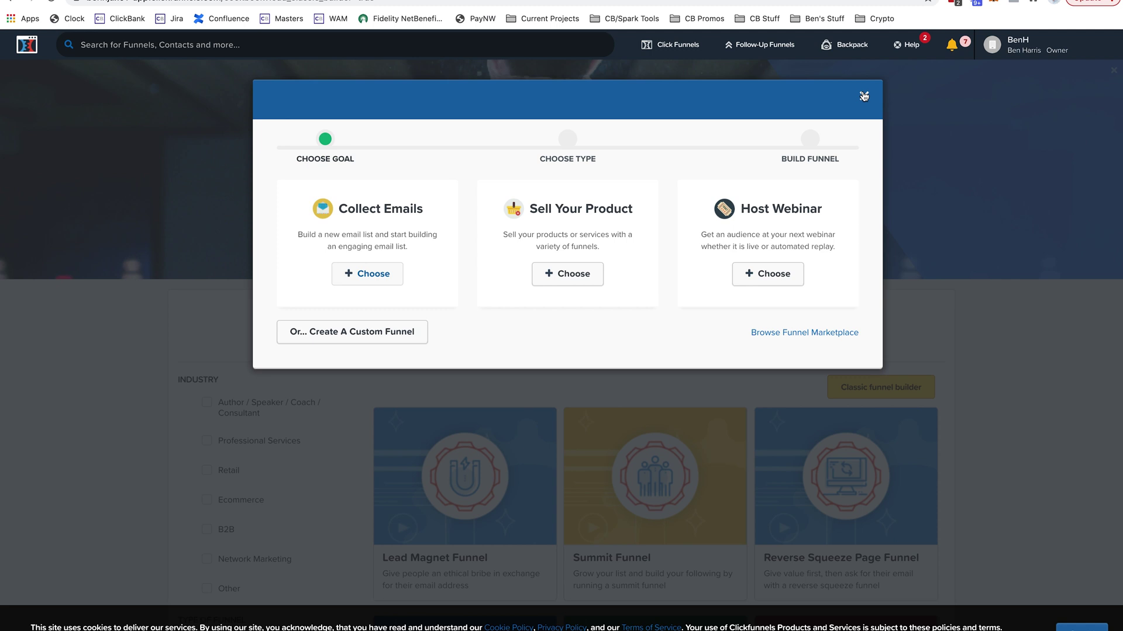
Start a new funnel with the Classic Funnel Builder and choose Collect Emails as its goal.
{"action": "left_click", "coordinate": [863, 96]}
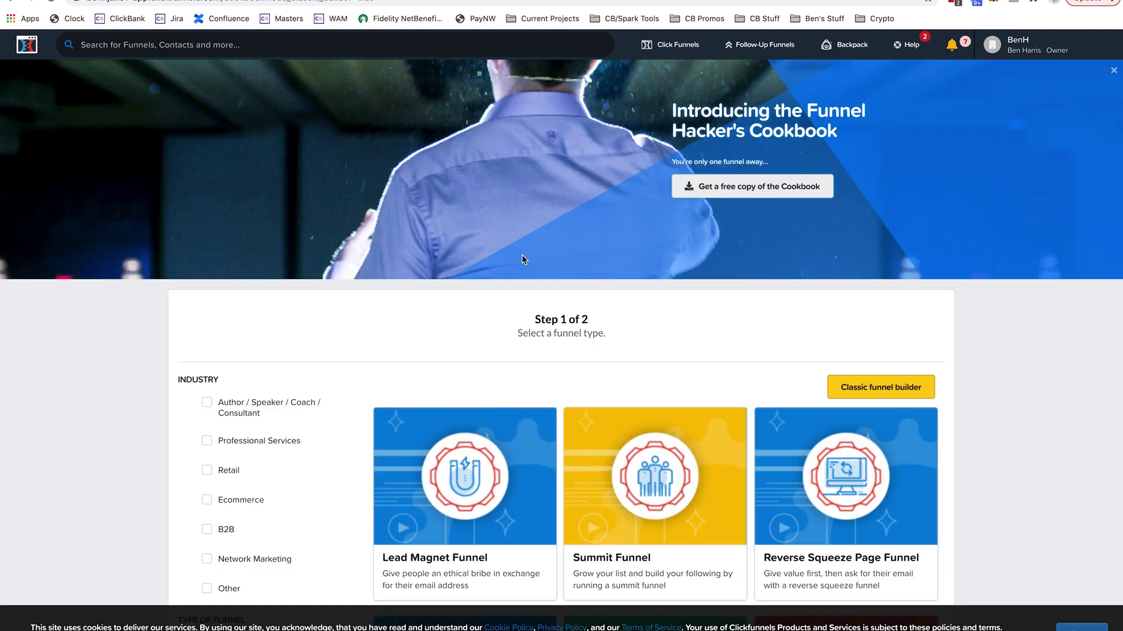
{"action": "left_click", "coordinate": [674, 47]}
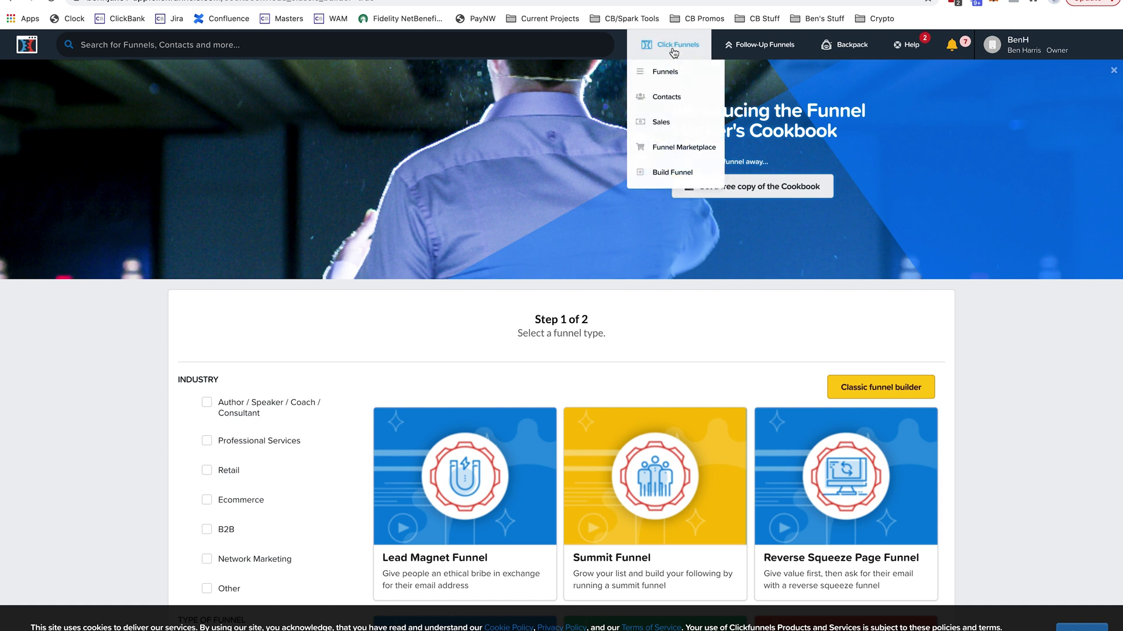
{"action": "left_click", "coordinate": [661, 174]}
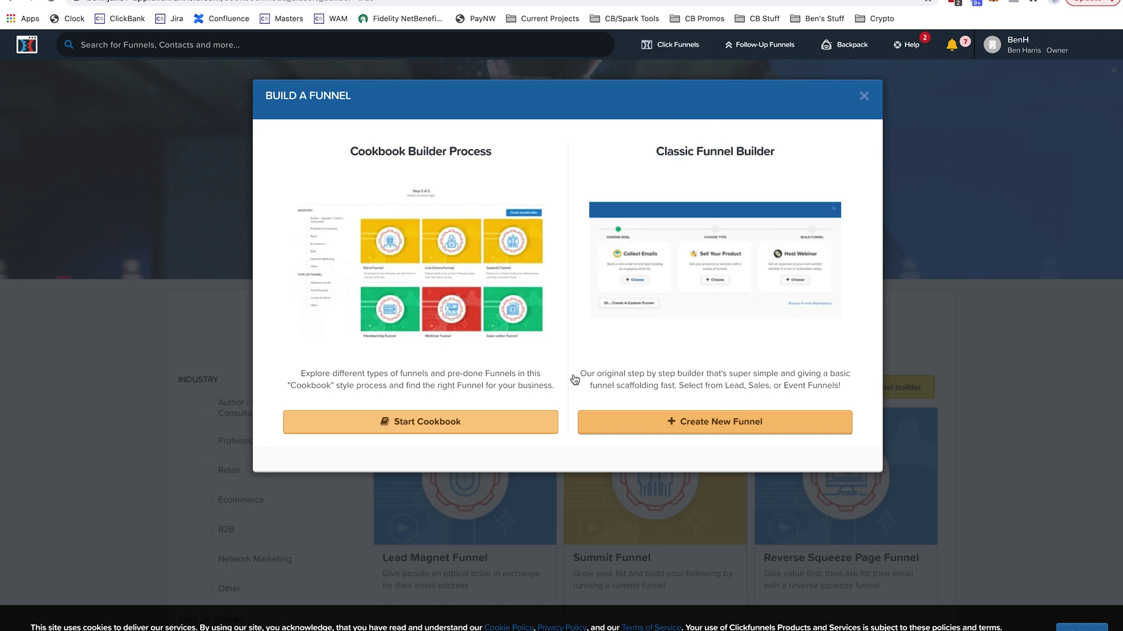
{"action": "left_click", "coordinate": [622, 429]}
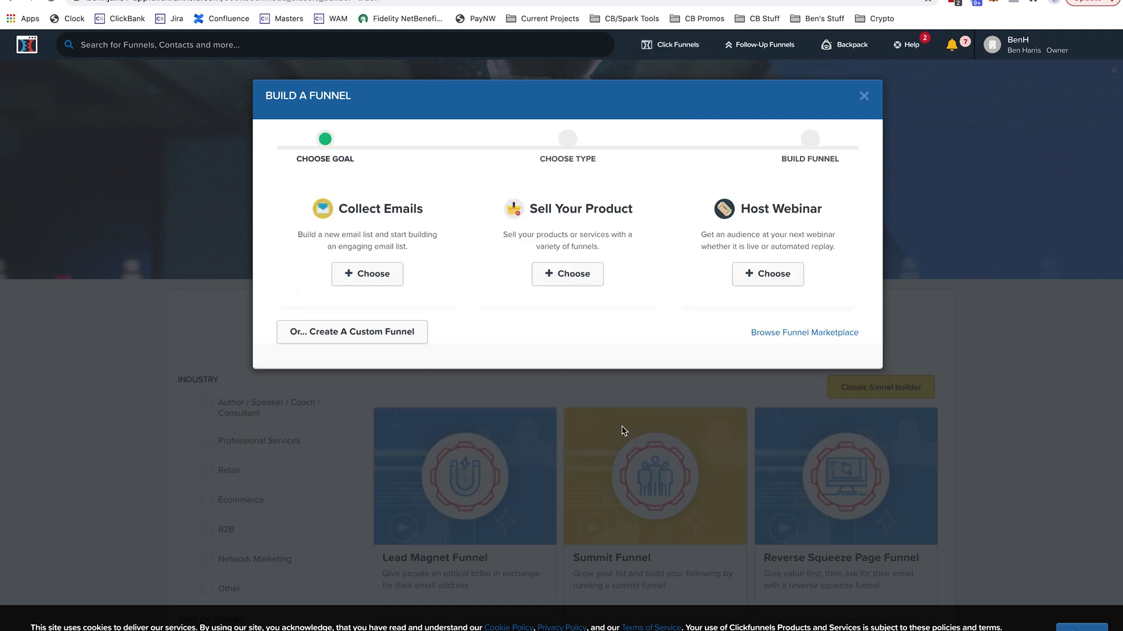
{"action": "left_click", "coordinate": [389, 274]}
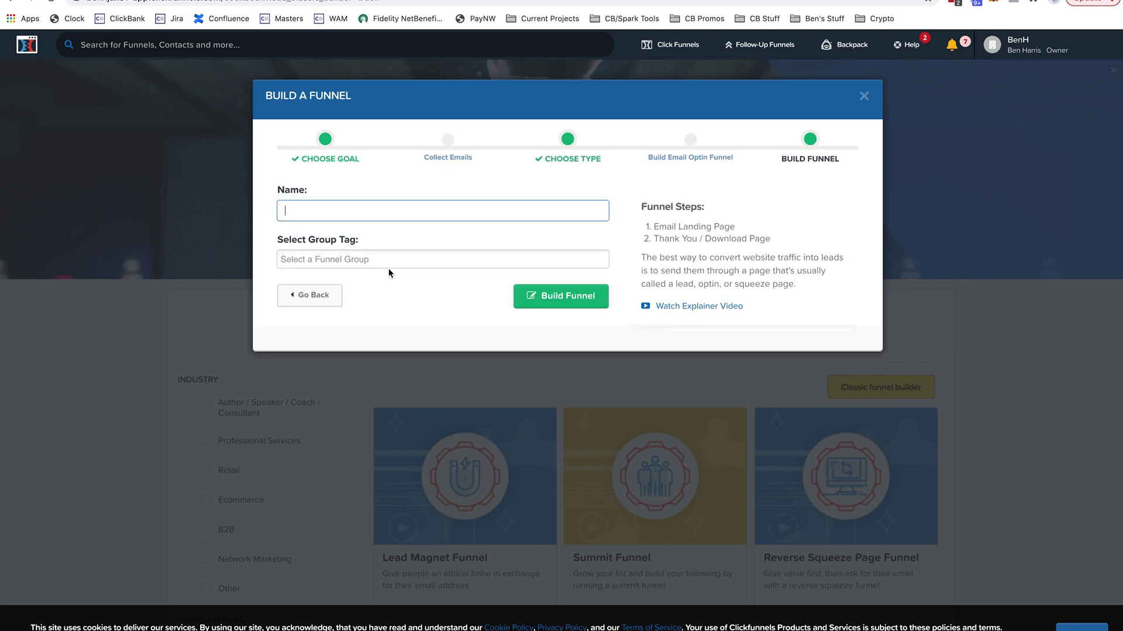
Name the funnel "ClickBank Test Quiz Funnel" without a group tag and build it.
{"action": "type", "text": "Click"}
{"action": "triple_click", "coordinate": [669, 226]}
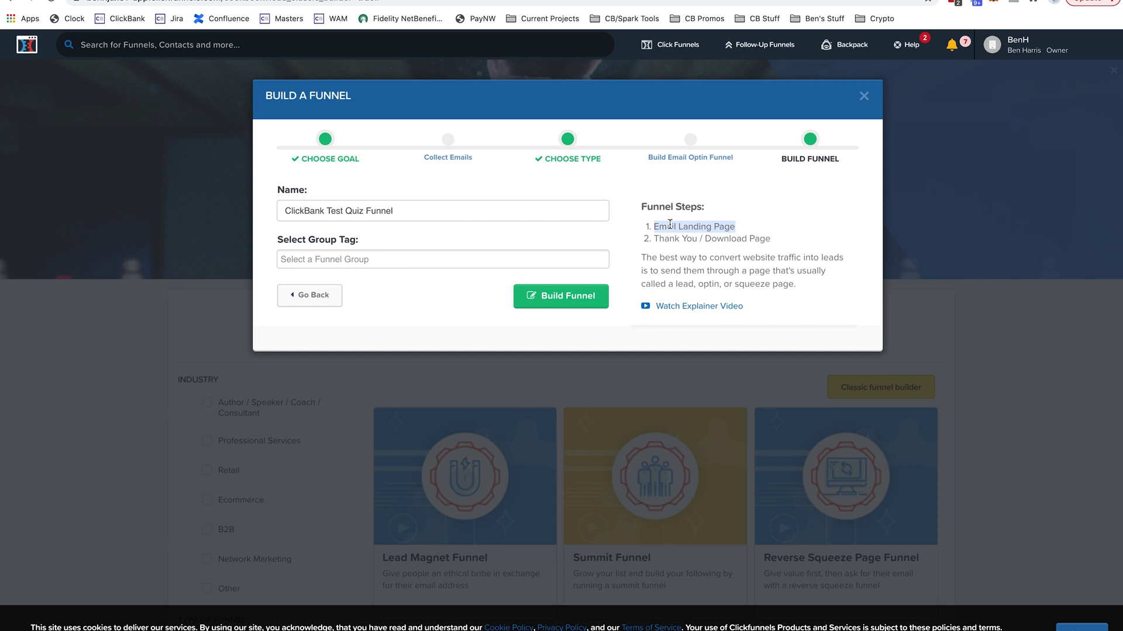
{"action": "triple_click", "coordinate": [668, 239]}
{"action": "left_click", "coordinate": [664, 257]}
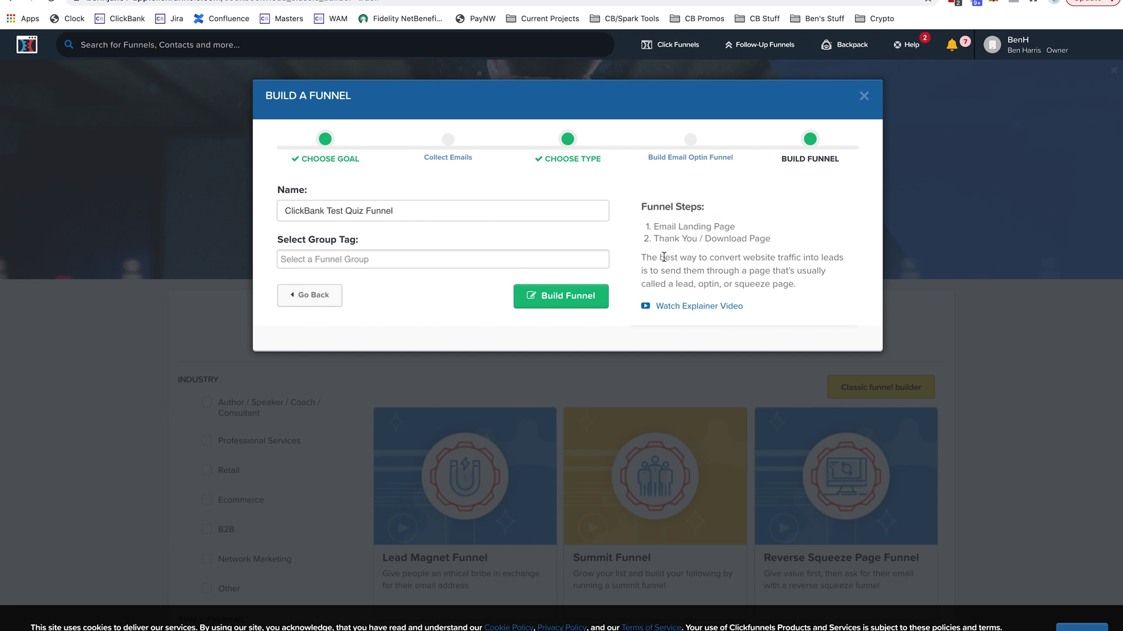
{"action": "left_click", "coordinate": [576, 295]}
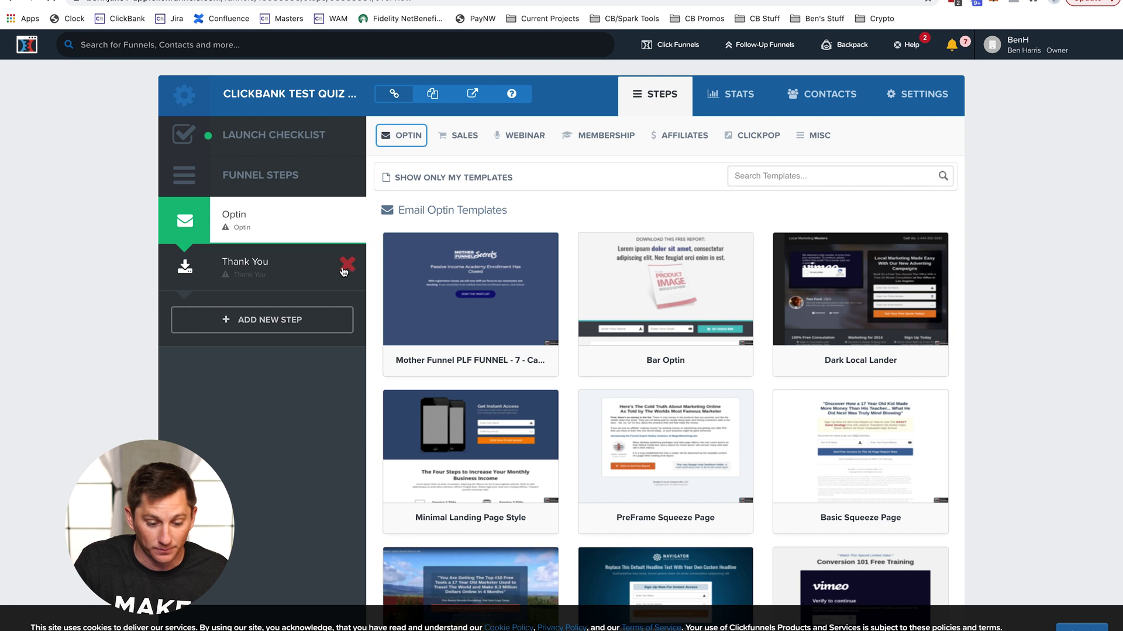
Delete the Thank You step from the funnel and open the Optin step.
{"action": "left_click", "coordinate": [346, 266]}
{"action": "left_click", "coordinate": [682, 86]}
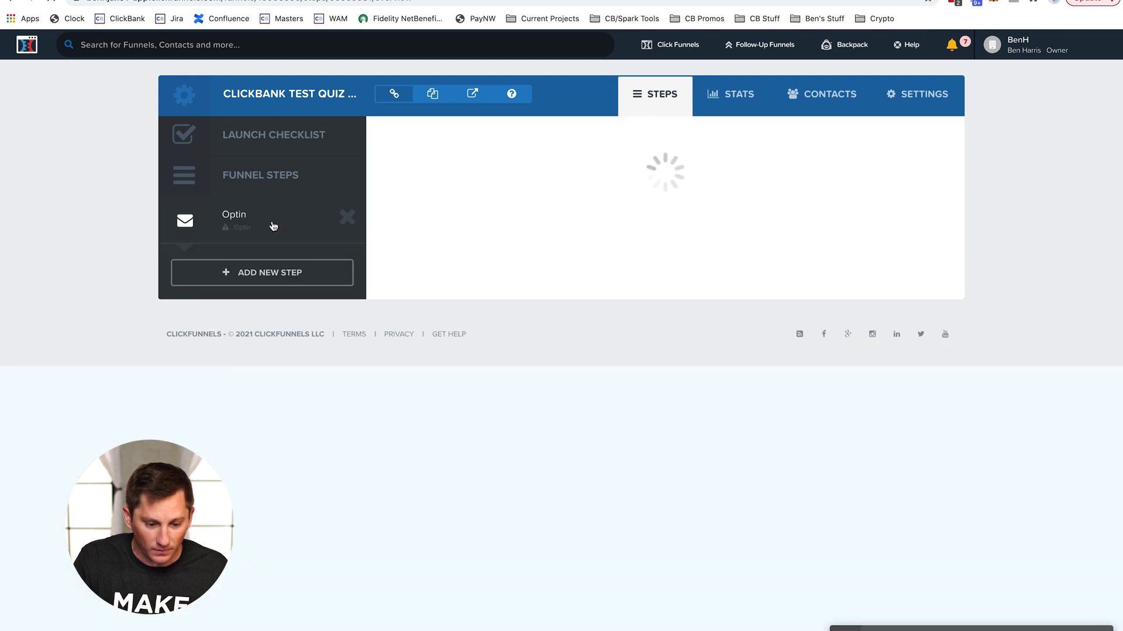
{"action": "left_click", "coordinate": [272, 226]}
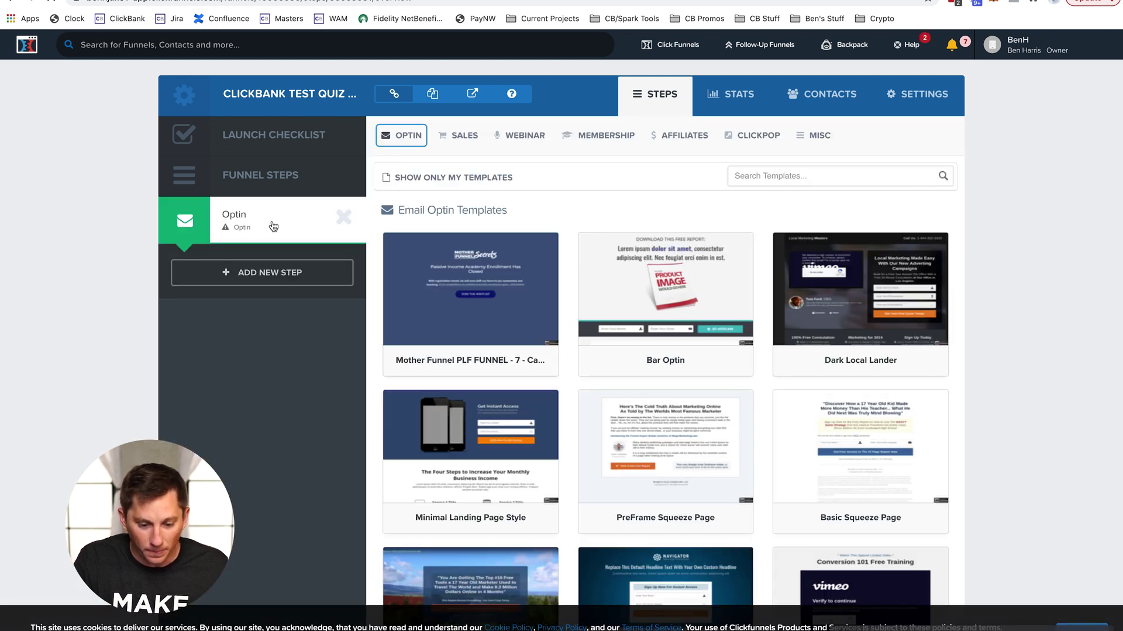
Find the Dark Optin Box template among the email optin templates and apply it to the Optin step.
{"action": "scroll", "coordinate": [567, 240], "scroll_direction": "down", "scroll_amount": 1}
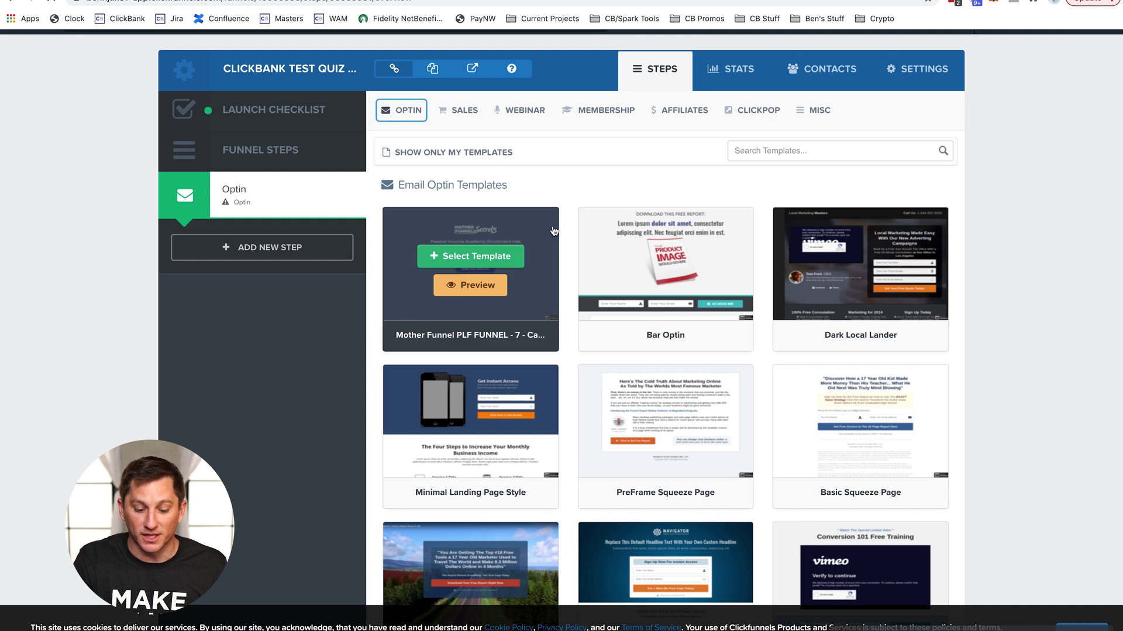
{"action": "scroll", "coordinate": [567, 244], "scroll_direction": "down", "scroll_amount": 6}
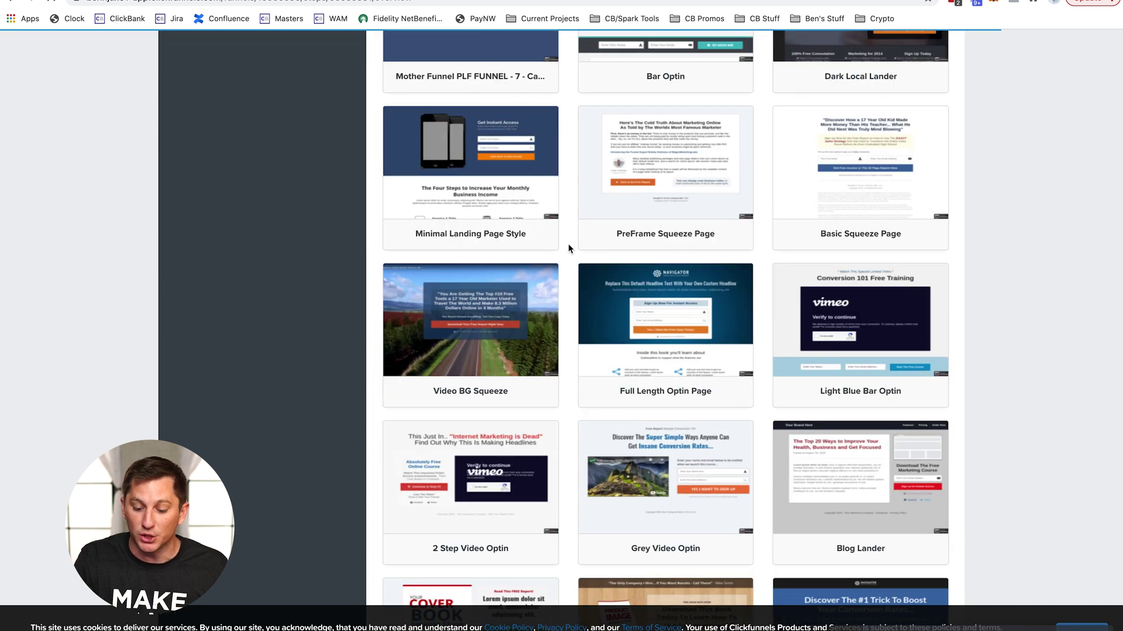
{"action": "scroll", "coordinate": [567, 244], "scroll_direction": "down", "scroll_amount": 8}
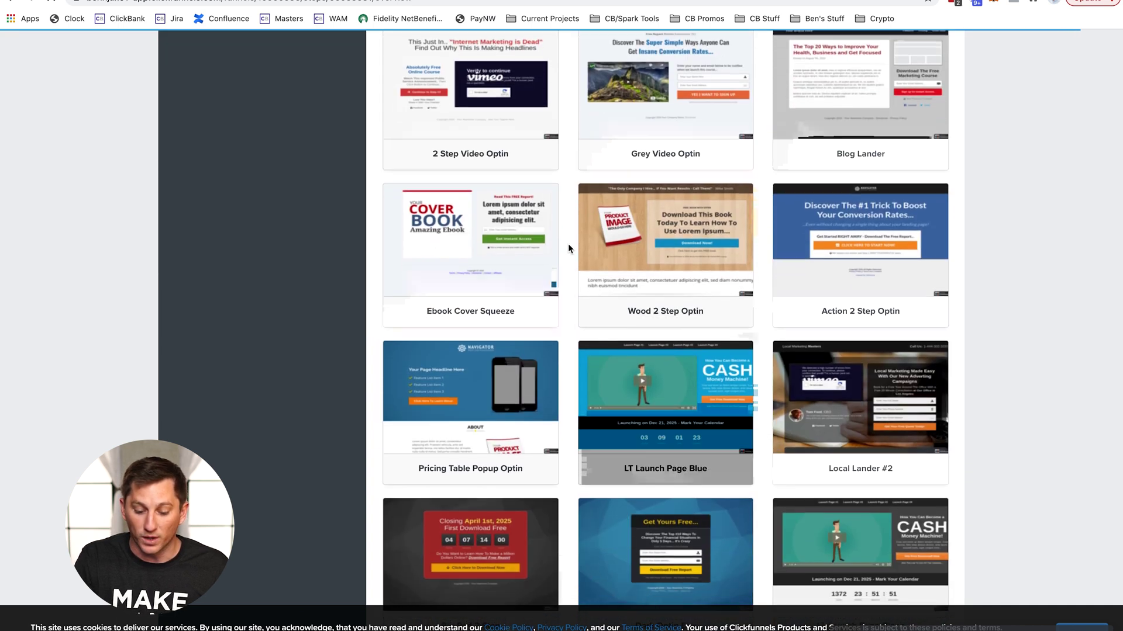
{"action": "scroll", "coordinate": [567, 244], "scroll_direction": "down", "scroll_amount": 5}
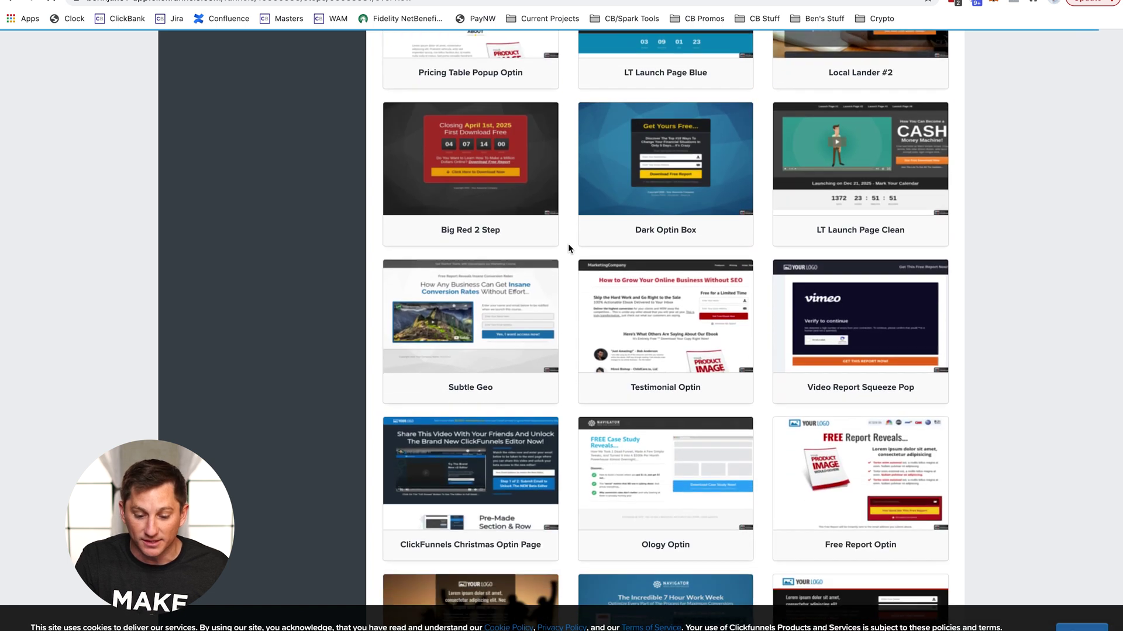
{"action": "scroll", "coordinate": [568, 243], "scroll_direction": "down", "scroll_amount": 4}
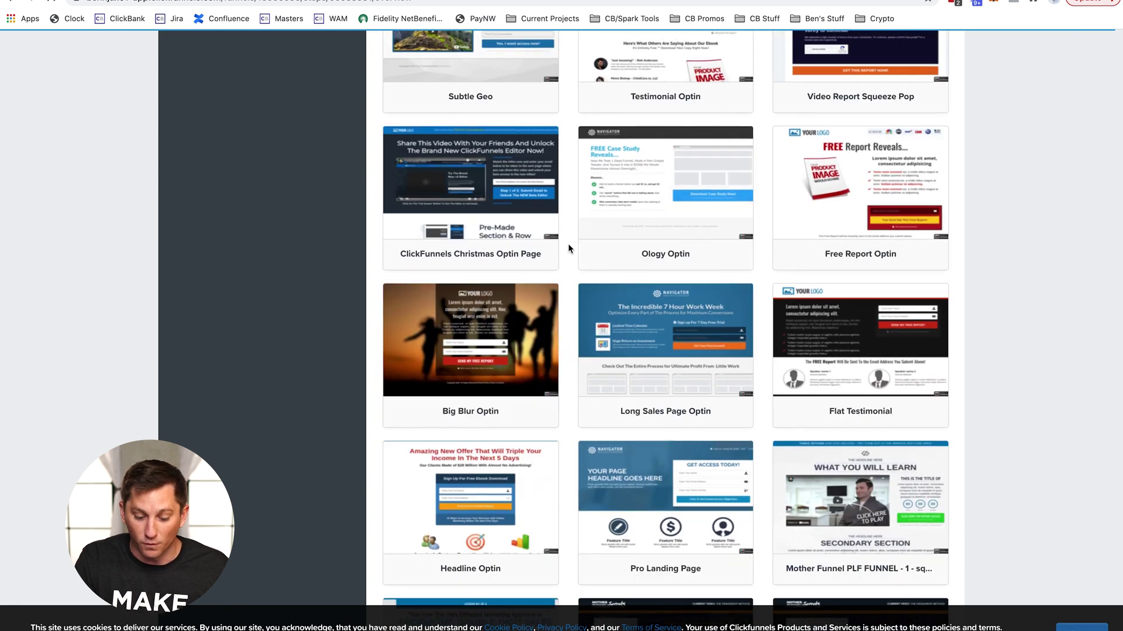
{"action": "scroll", "coordinate": [567, 244], "scroll_direction": "up", "scroll_amount": 5}
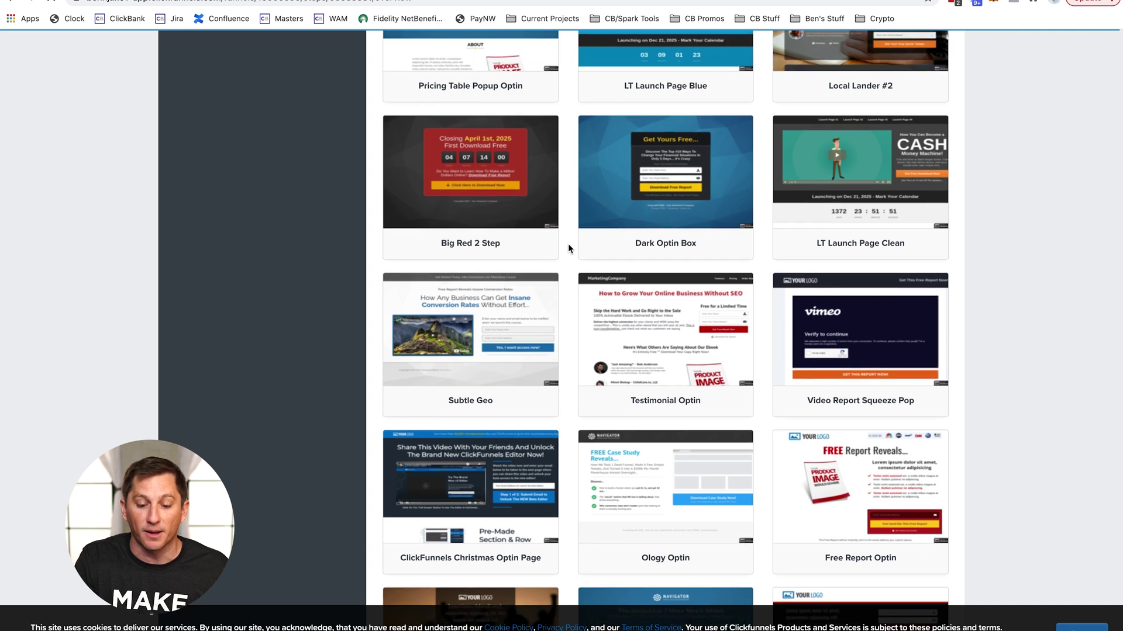
{"action": "left_click", "coordinate": [654, 194]}
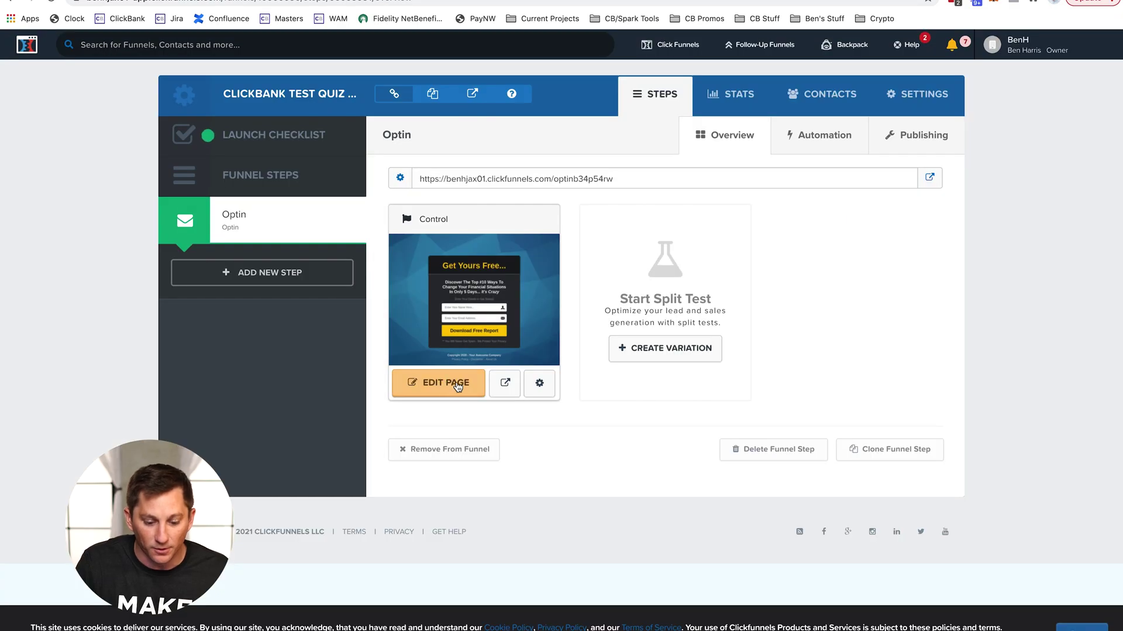
Open the Optin page for editing and add a Survey element beneath the "You Will Never Get Spam" line.
{"action": "left_click", "coordinate": [448, 384]}
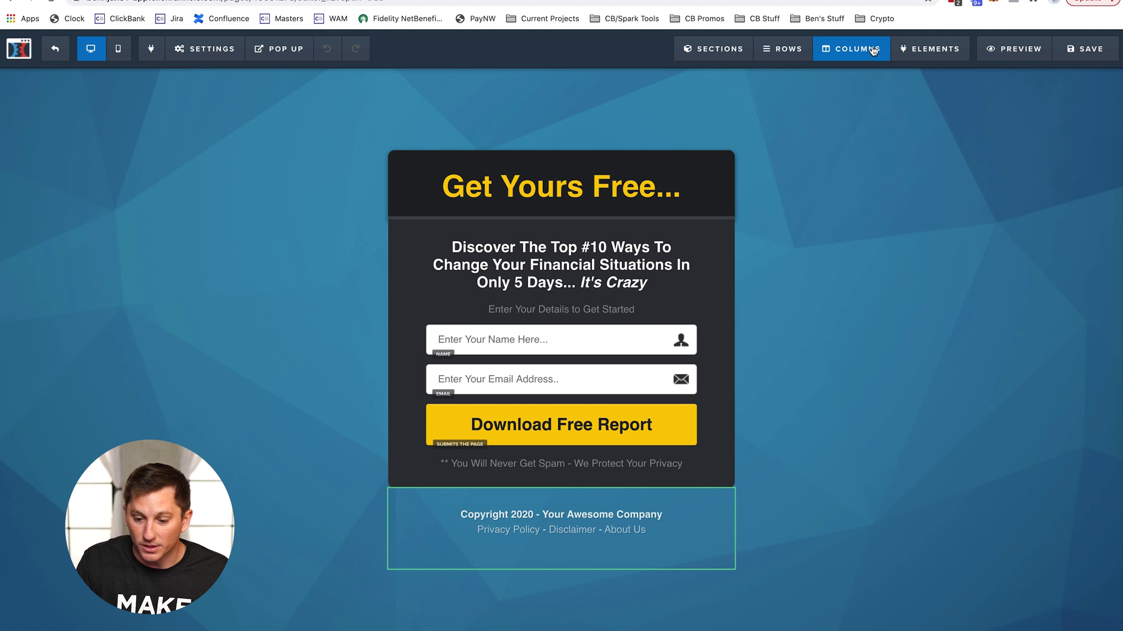
{"action": "mouse_move", "coordinate": [915, 49]}
{"action": "left_click", "coordinate": [916, 72]}
{"action": "scroll", "coordinate": [891, 246], "scroll_direction": "down", "scroll_amount": 8}
{"action": "scroll", "coordinate": [910, 260], "scroll_direction": "down", "scroll_amount": 4}
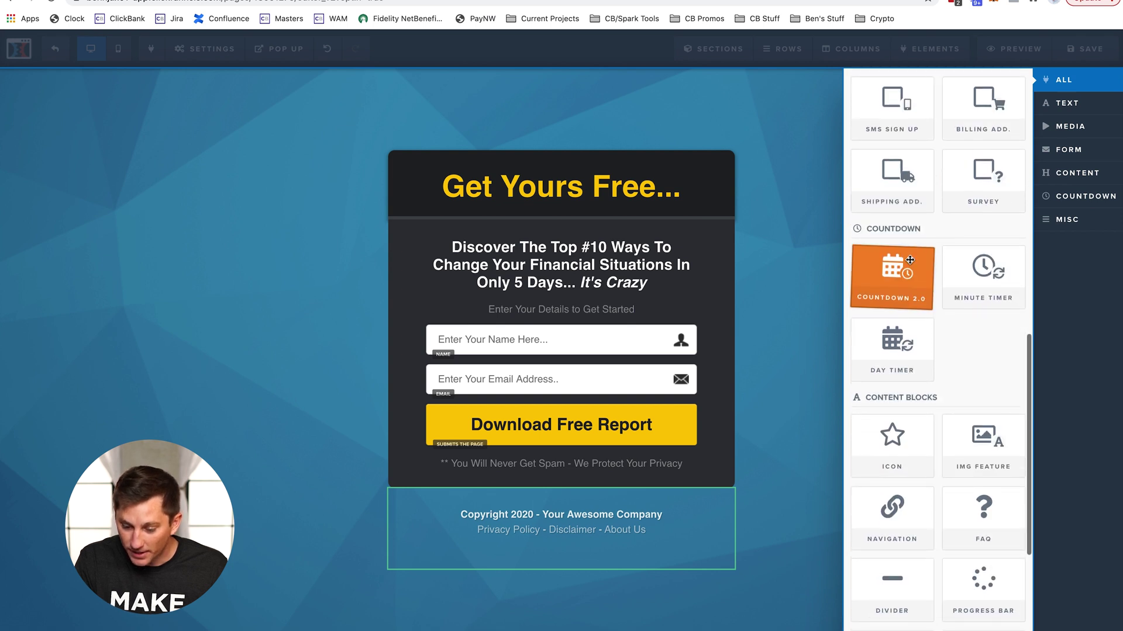
{"action": "scroll", "coordinate": [910, 260], "scroll_direction": "down", "scroll_amount": 5}
{"action": "scroll", "coordinate": [910, 260], "scroll_direction": "up", "scroll_amount": 5}
{"action": "mouse_move", "coordinate": [976, 264]}
{"action": "left_mouse_down"}
{"action": "mouse_move", "coordinate": [646, 387]}
{"action": "mouse_move", "coordinate": [534, 469]}
{"action": "mouse_move", "coordinate": [545, 479]}
{"action": "mouse_move", "coordinate": [554, 467]}
{"action": "left_mouse_up"}
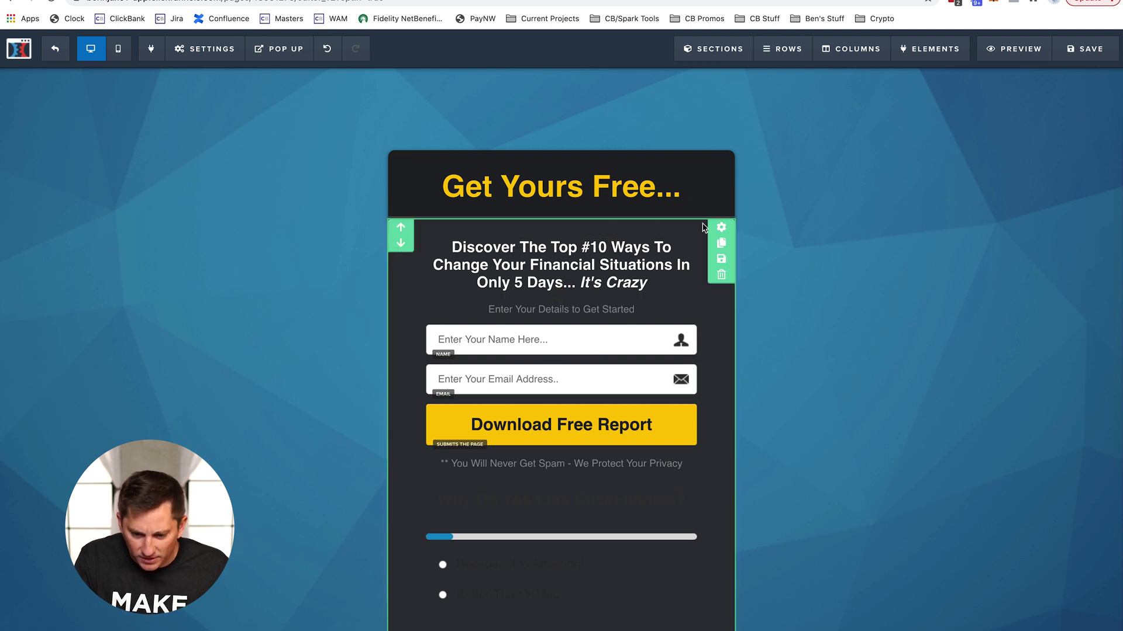
Set the background color of the Optin Area section to white (#ffffff).
{"action": "left_click", "coordinate": [721, 227]}
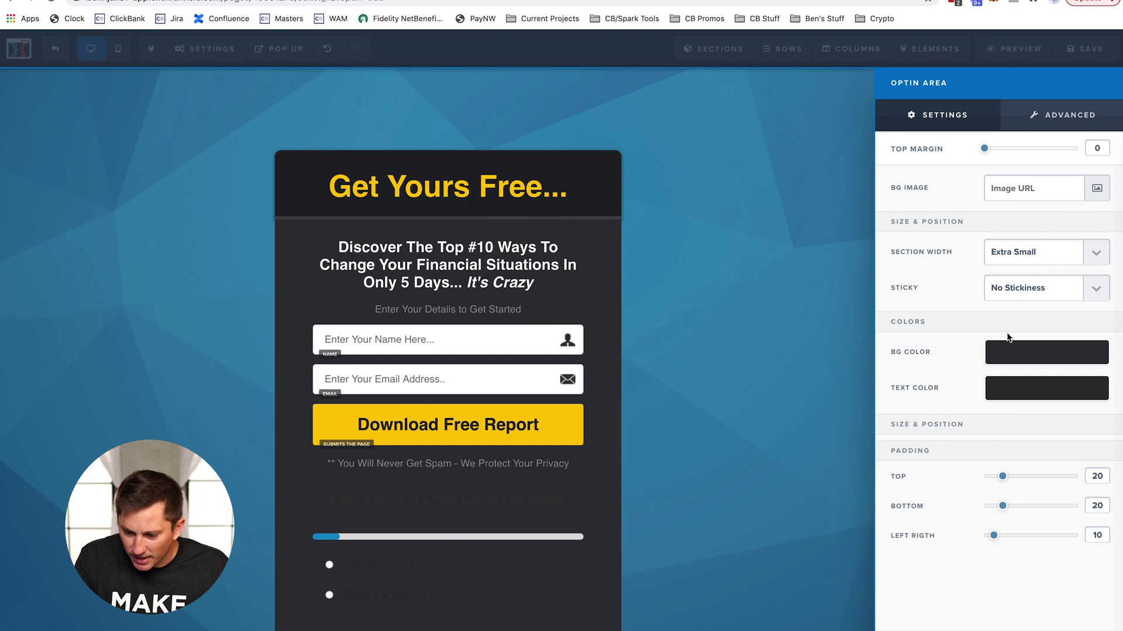
{"action": "left_click", "coordinate": [1004, 352]}
{"action": "left_click", "coordinate": [973, 398]}
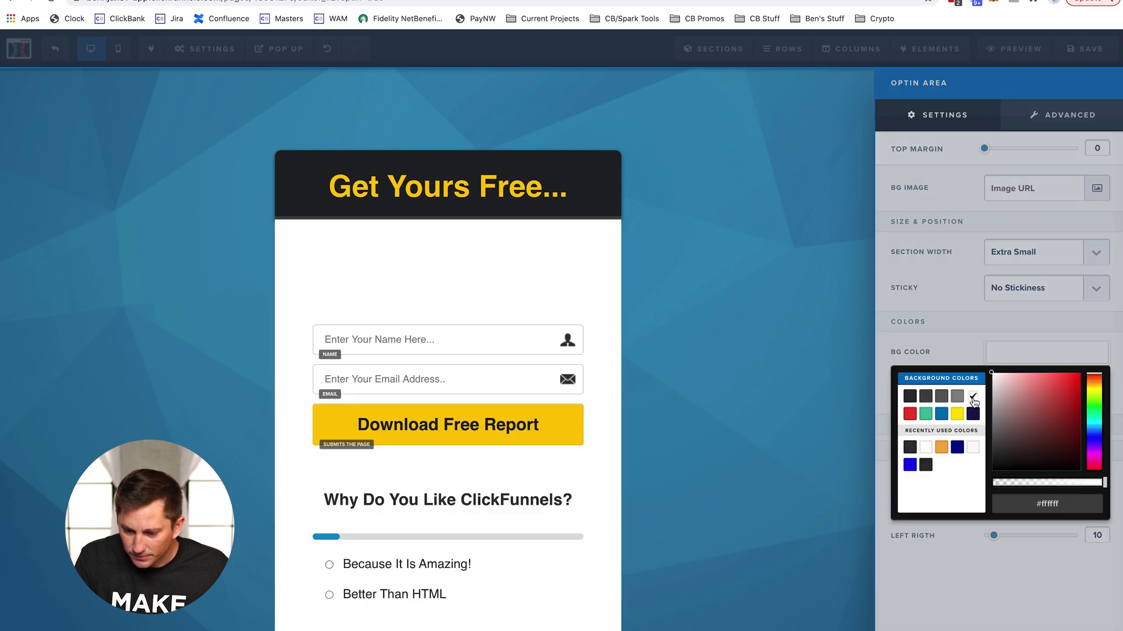
{"action": "left_click", "coordinate": [807, 376]}
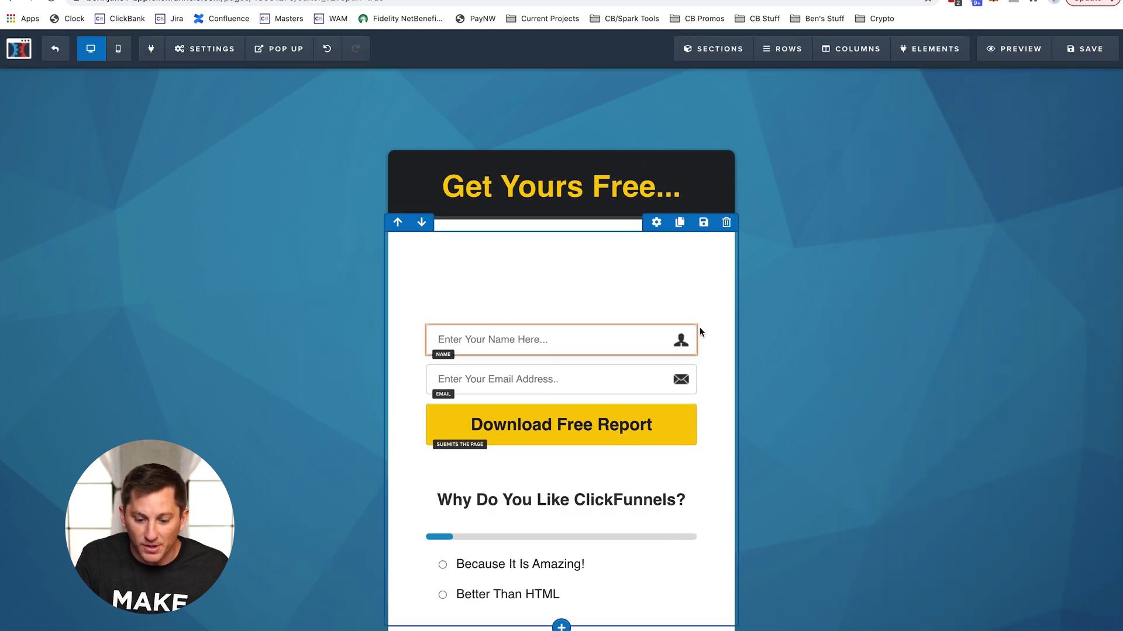
Delete the name field, the email field and the Download Free Report button from the optin area.
{"action": "left_click", "coordinate": [686, 317]}
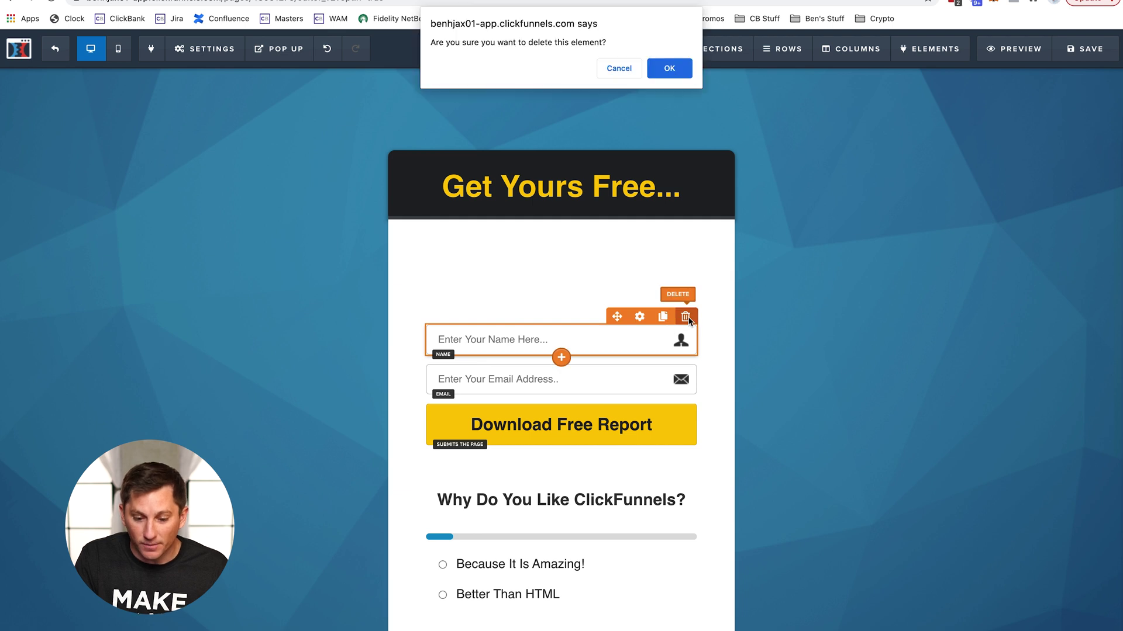
{"action": "left_click", "coordinate": [683, 74]}
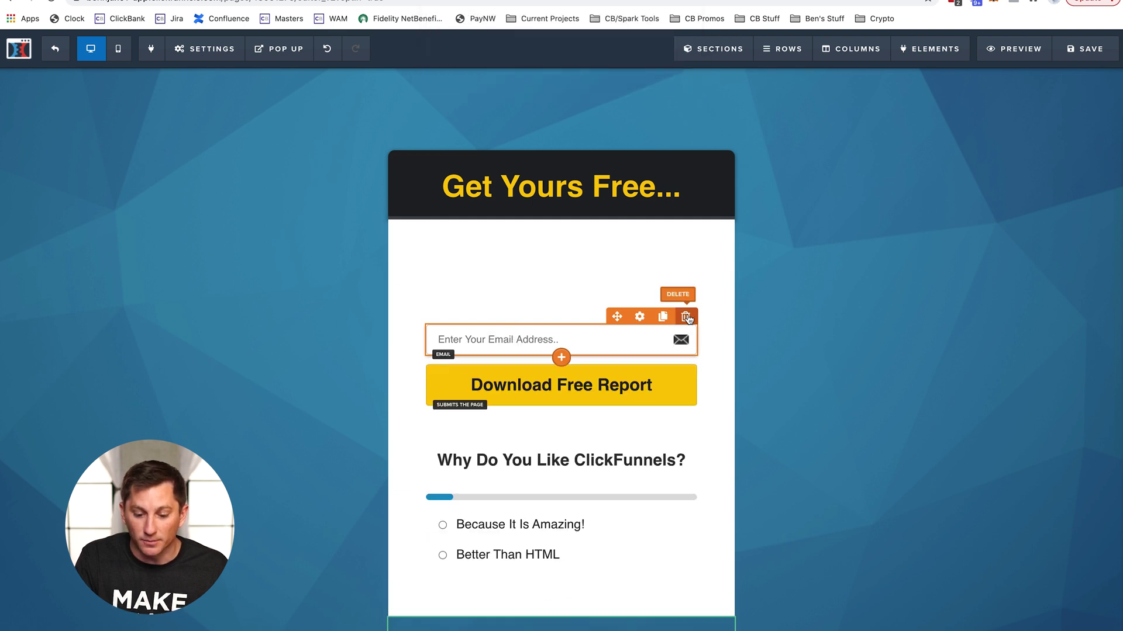
{"action": "left_click", "coordinate": [685, 317]}
{"action": "left_click", "coordinate": [666, 70]}
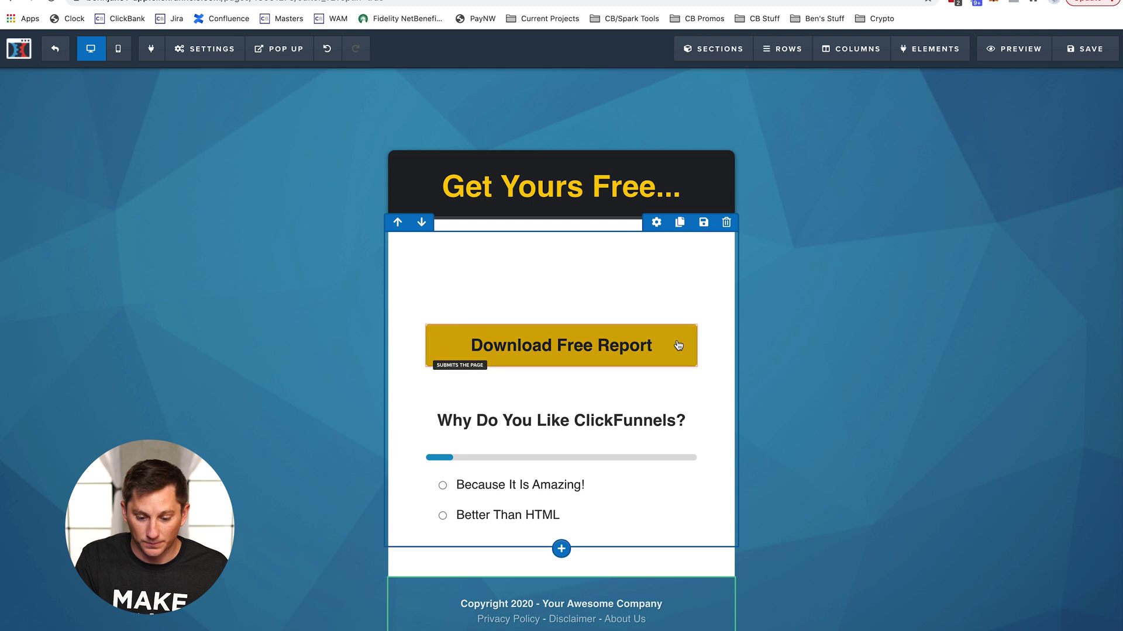
{"action": "left_click", "coordinate": [686, 317]}
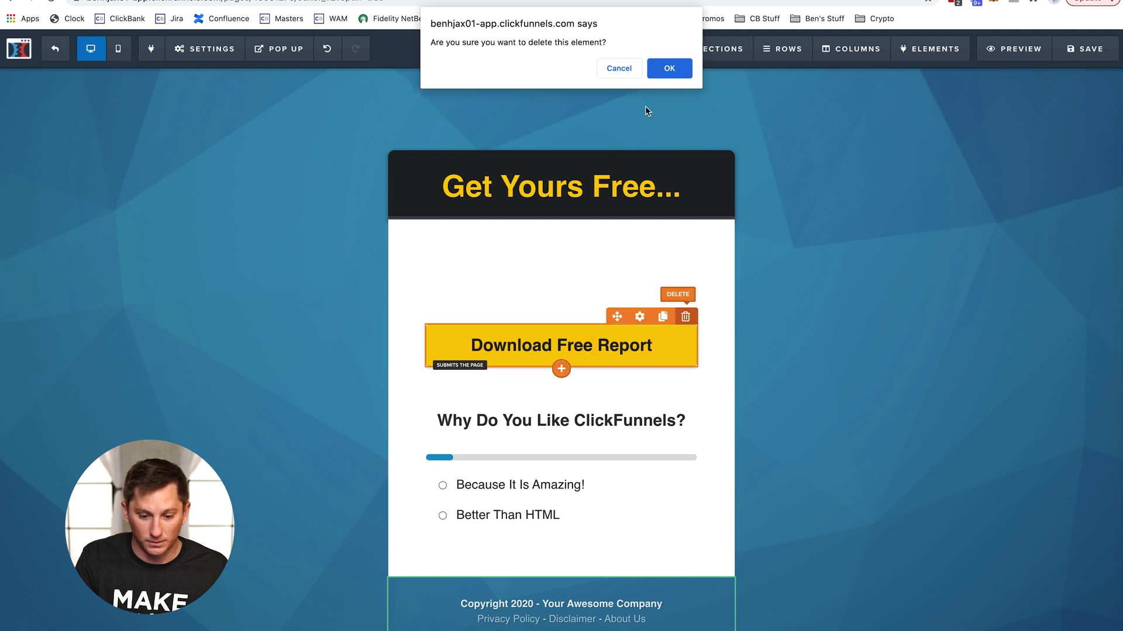
{"action": "left_click", "coordinate": [663, 72]}
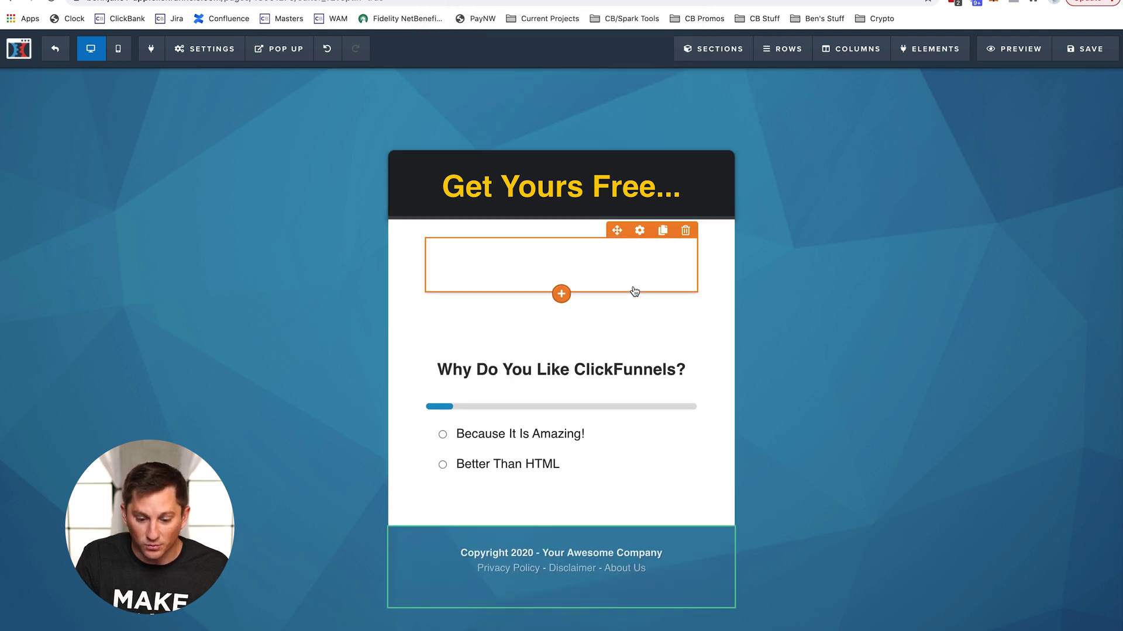
Delete the three white-on-white text elements above the survey: the subheadline, the spam notice and the "Enter Your Details" line.
{"action": "left_click", "coordinate": [685, 229]}
{"action": "left_click", "coordinate": [670, 70]}
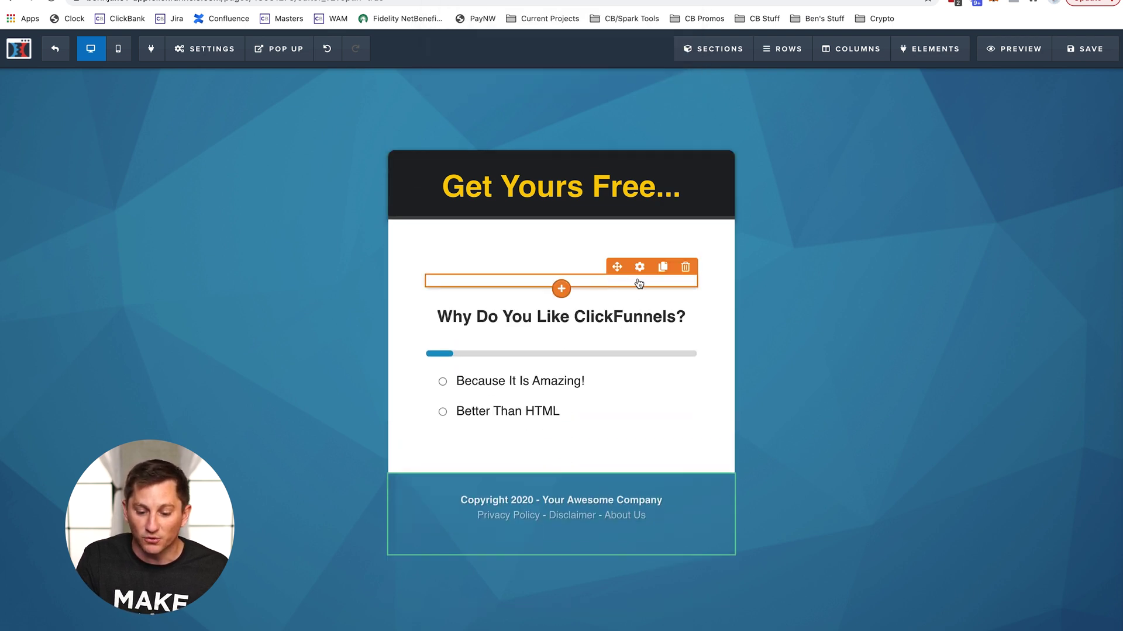
{"action": "left_click", "coordinate": [685, 266]}
{"action": "left_click", "coordinate": [670, 68]}
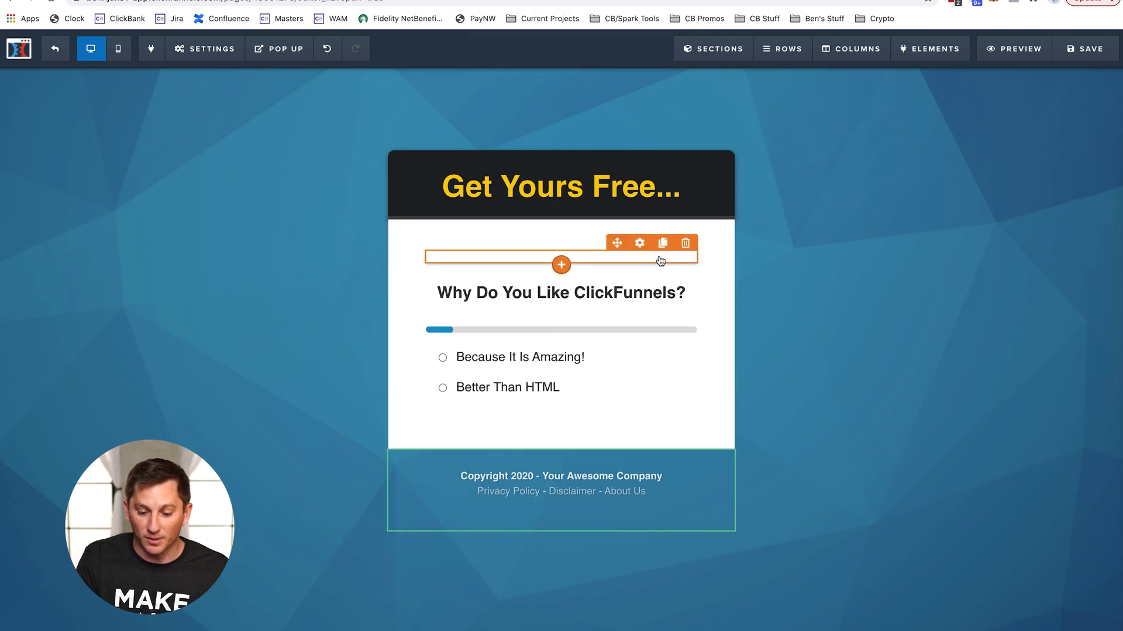
{"action": "left_click", "coordinate": [685, 242]}
{"action": "left_click", "coordinate": [669, 70]}
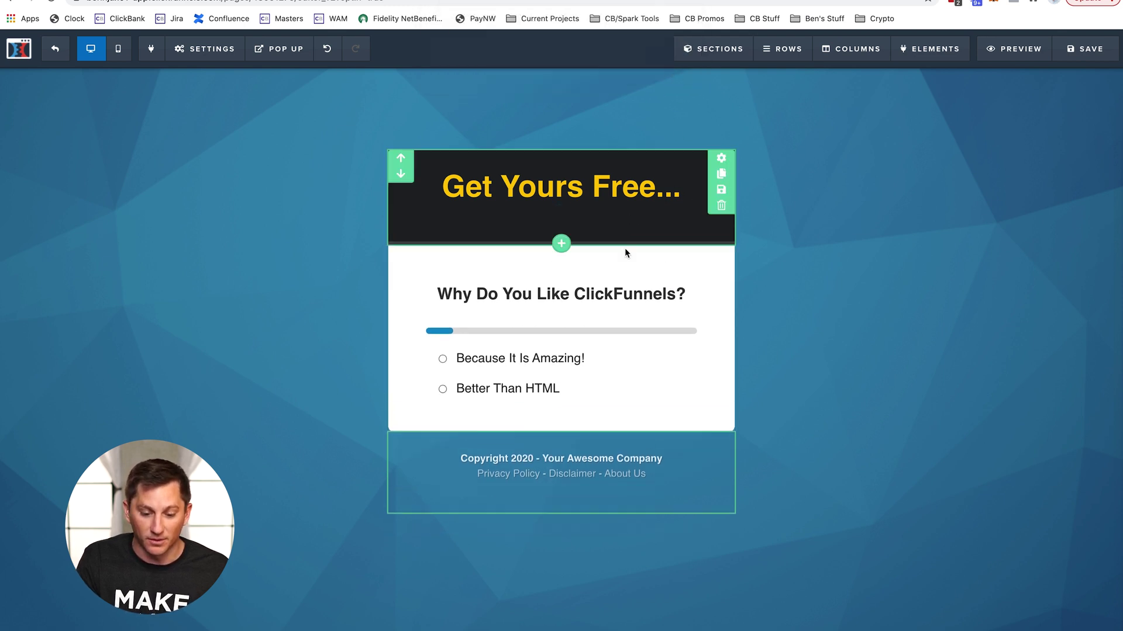
Replace the "Get Yours Free..." headline with "Take Our Quiz To See If You're A Good Fit".
{"action": "mouse_move", "coordinate": [630, 285]}
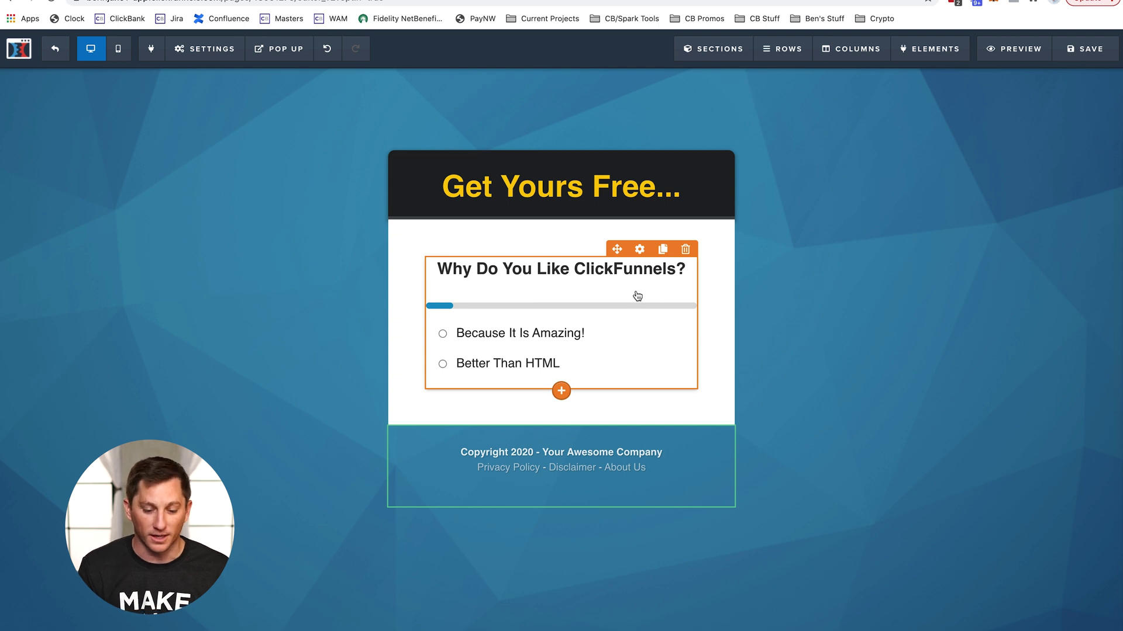
{"action": "left_click", "coordinate": [540, 183]}
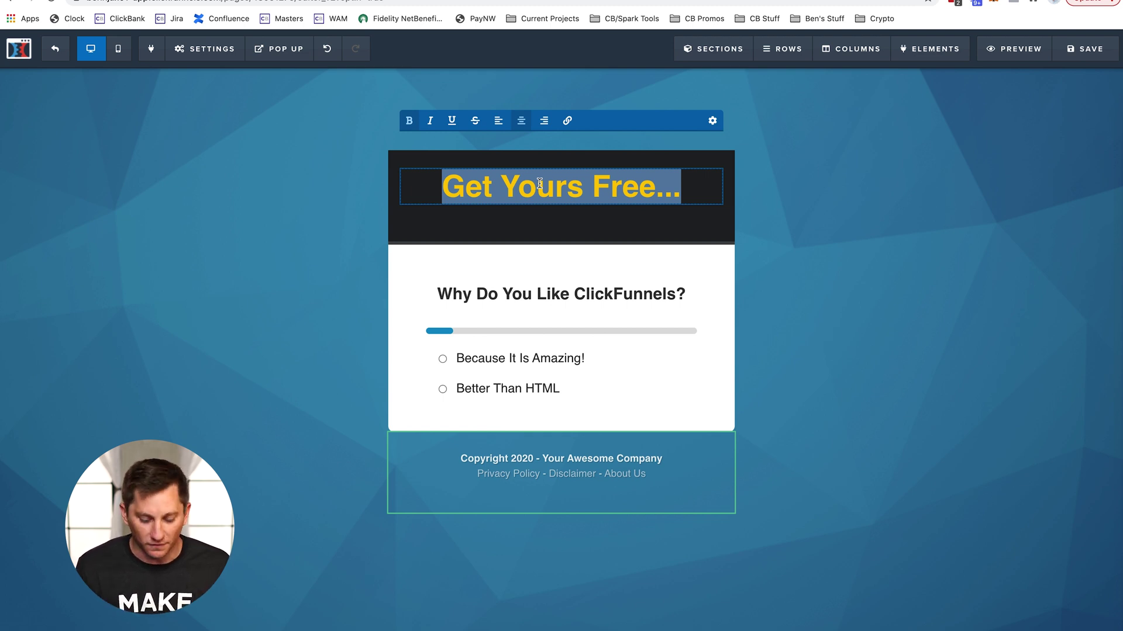
{"action": "type", "text": "Tkae"}
{"action": "key", "text": "BackSpace"}
{"action": "key", "text": "BackSpace"}
{"action": "key", "text": "BackSpace"}
{"action": "type", "text": "ake Our Quiz TO"}
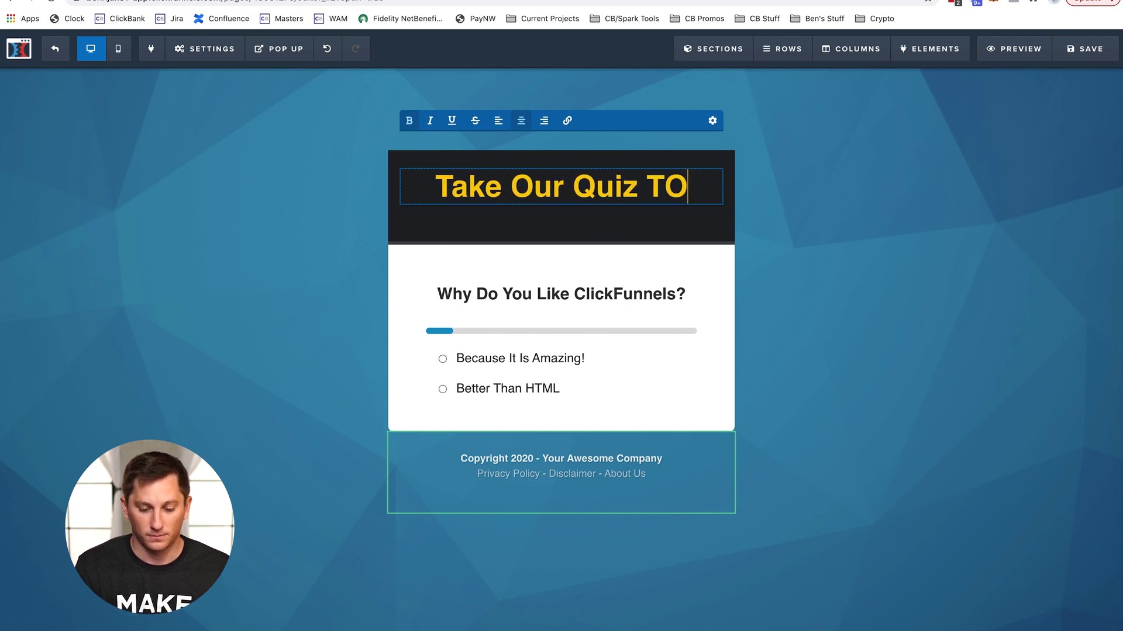
{"action": "key", "text": "BackSpace"}
{"action": "type", "text": "o"}
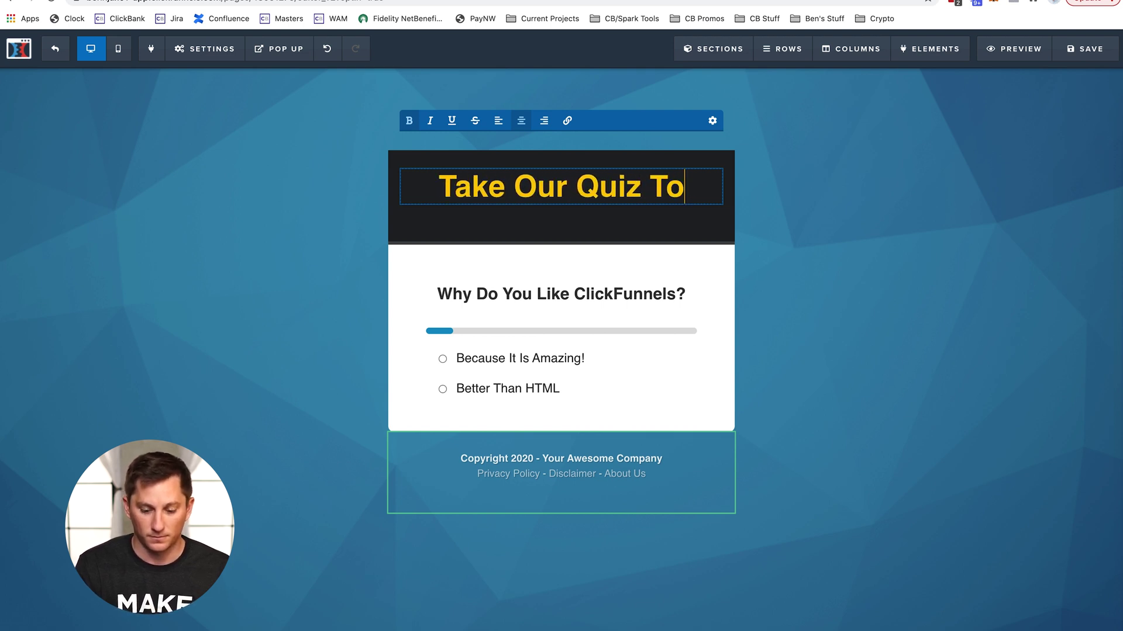
{"action": "type", "text": " See If You"}
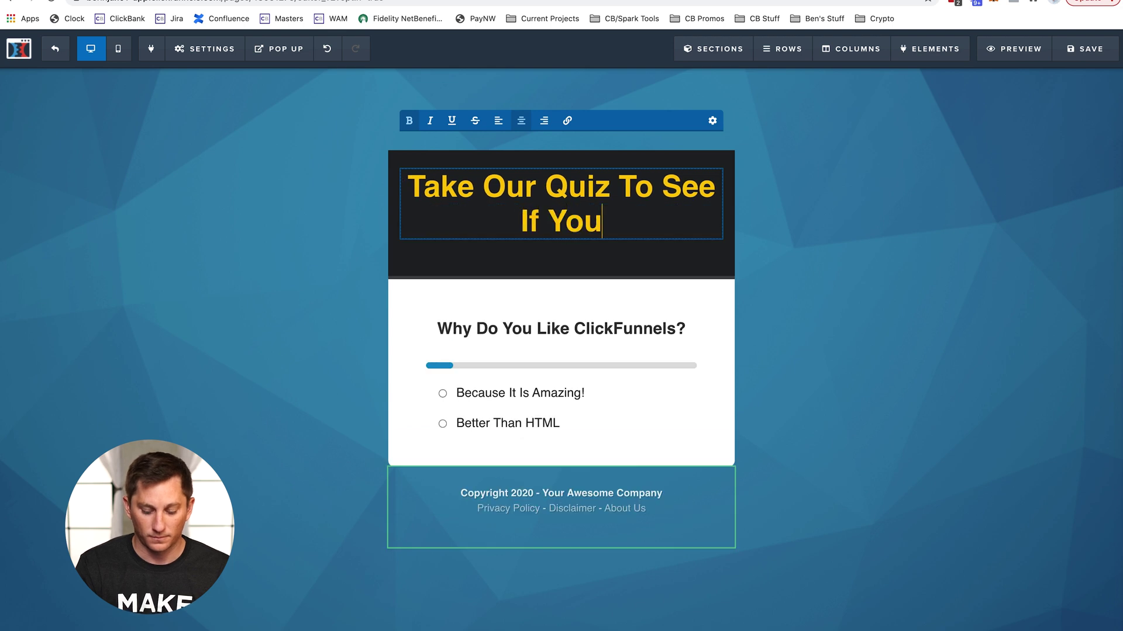
{"action": "type", "text": "'re A Good"}
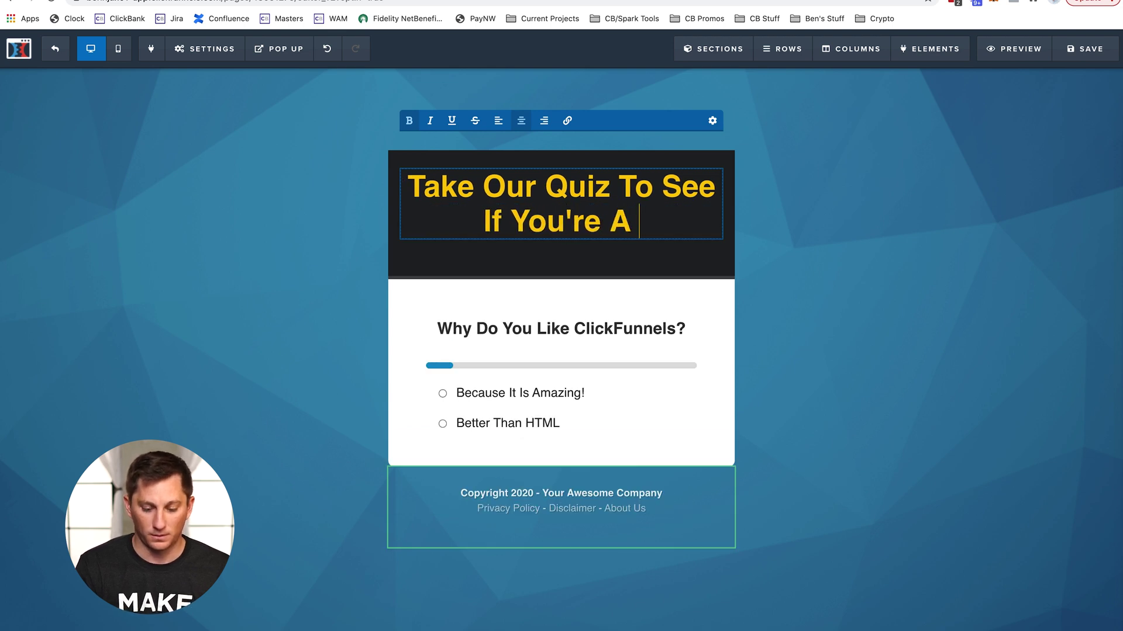
{"action": "type", "text": " Fit"}
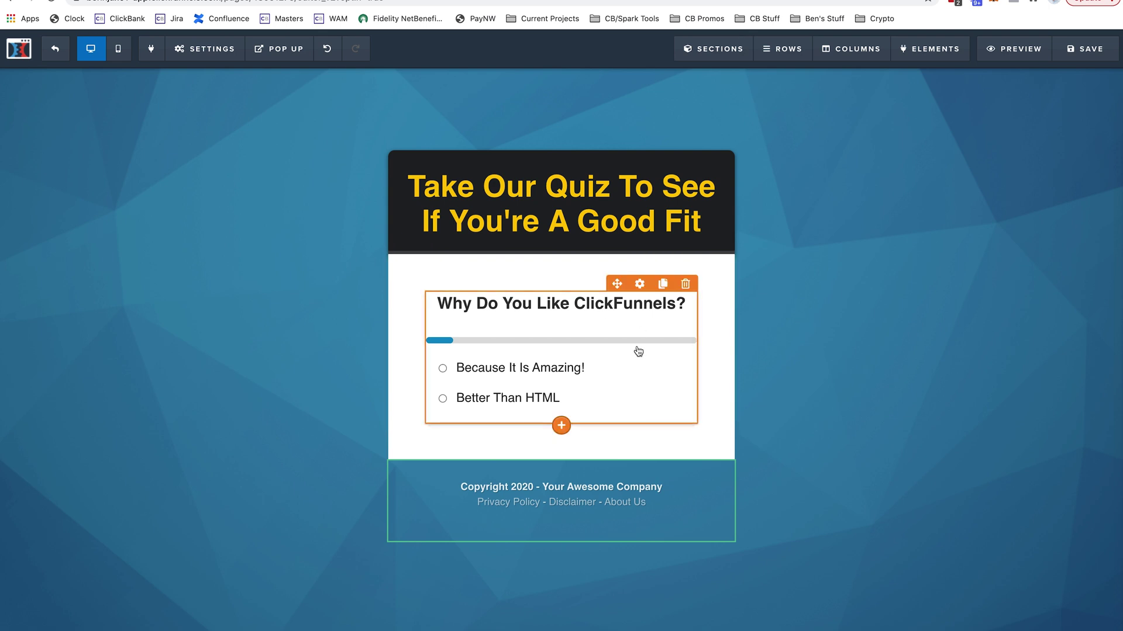
Open the survey element's options and add two new multiple-choice questions after the existing first question.
{"action": "left_click", "coordinate": [570, 317]}
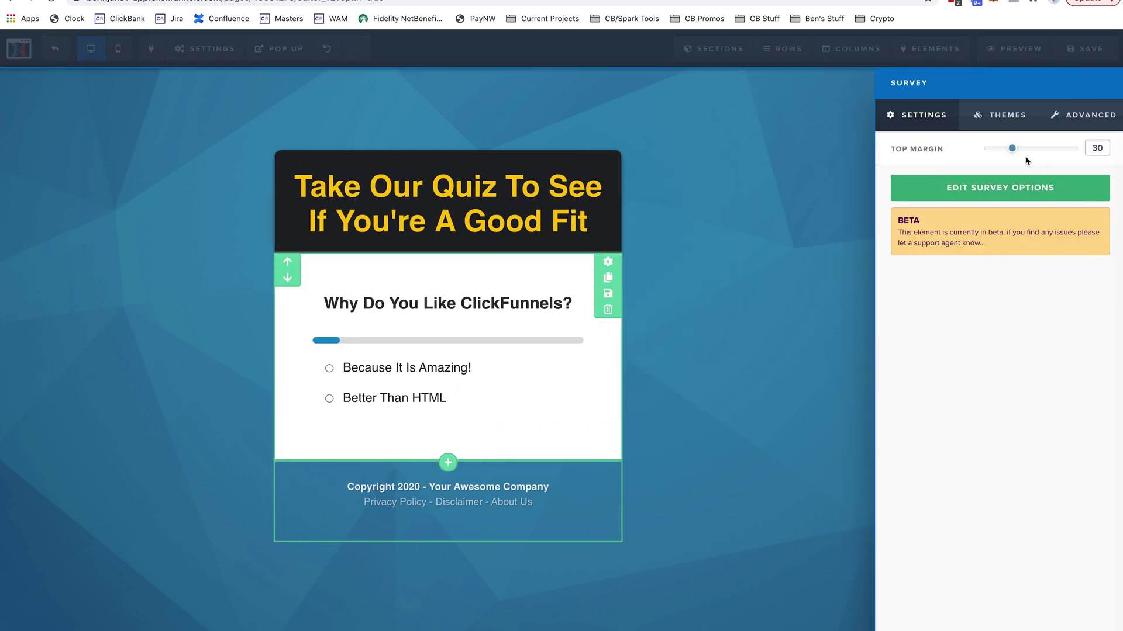
{"action": "left_click", "coordinate": [1009, 187]}
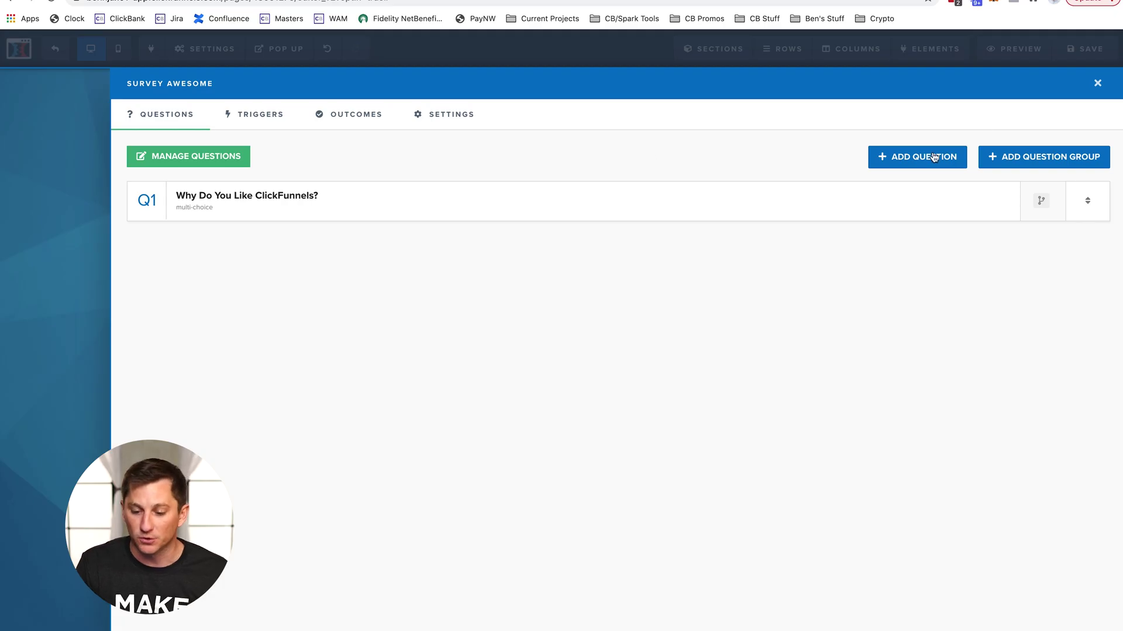
{"action": "left_click", "coordinate": [934, 156]}
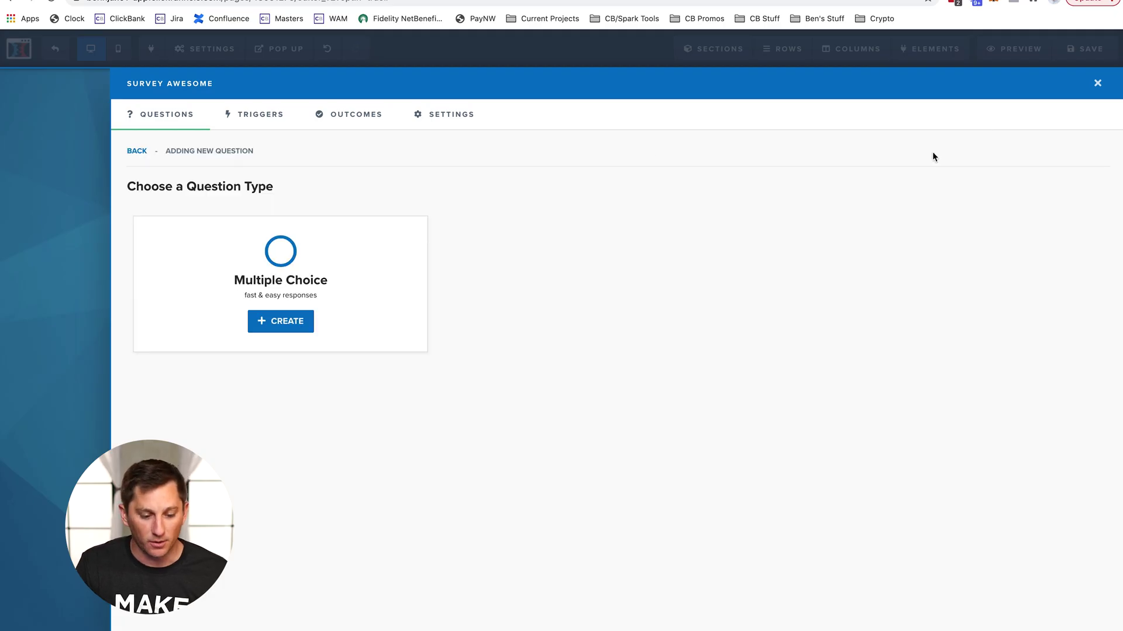
{"action": "left_click", "coordinate": [268, 325]}
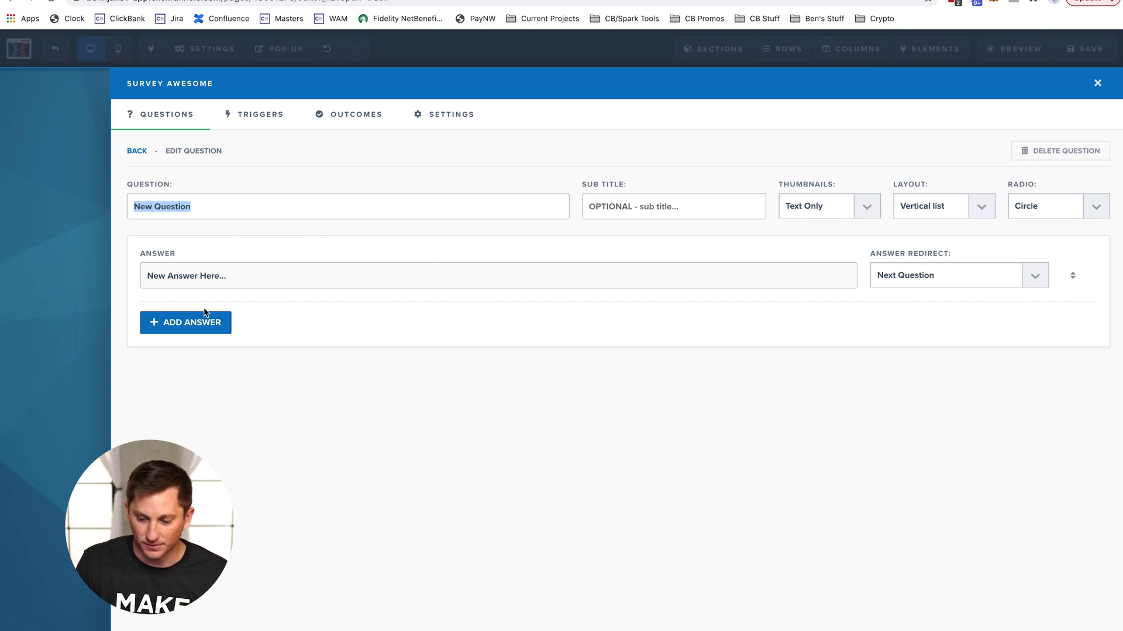
{"action": "left_click", "coordinate": [137, 151]}
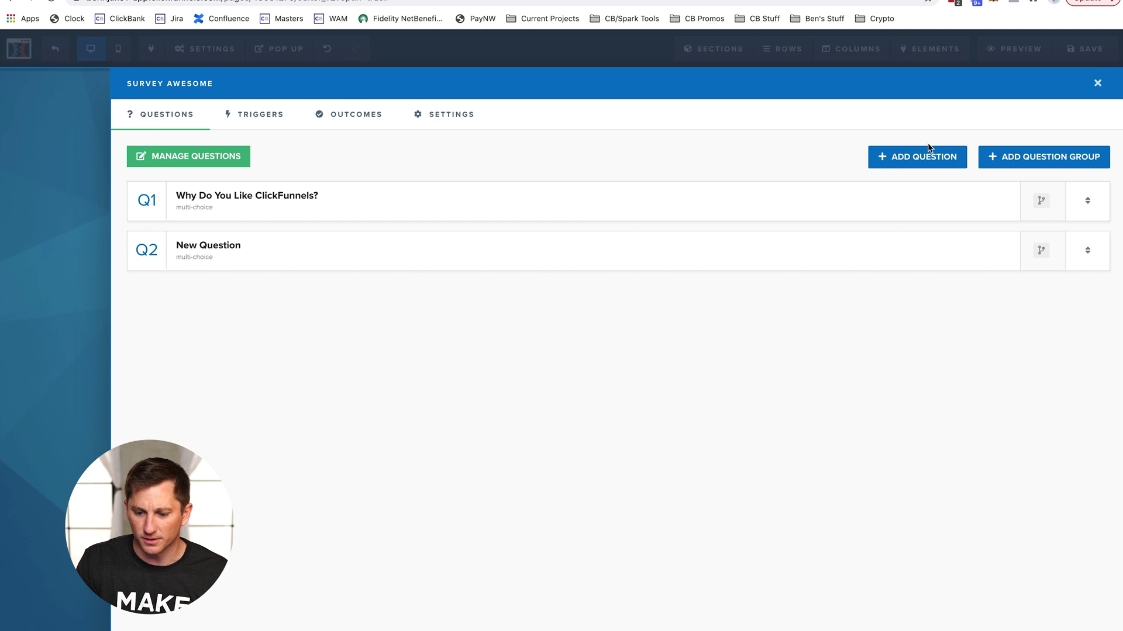
{"action": "left_click", "coordinate": [922, 157]}
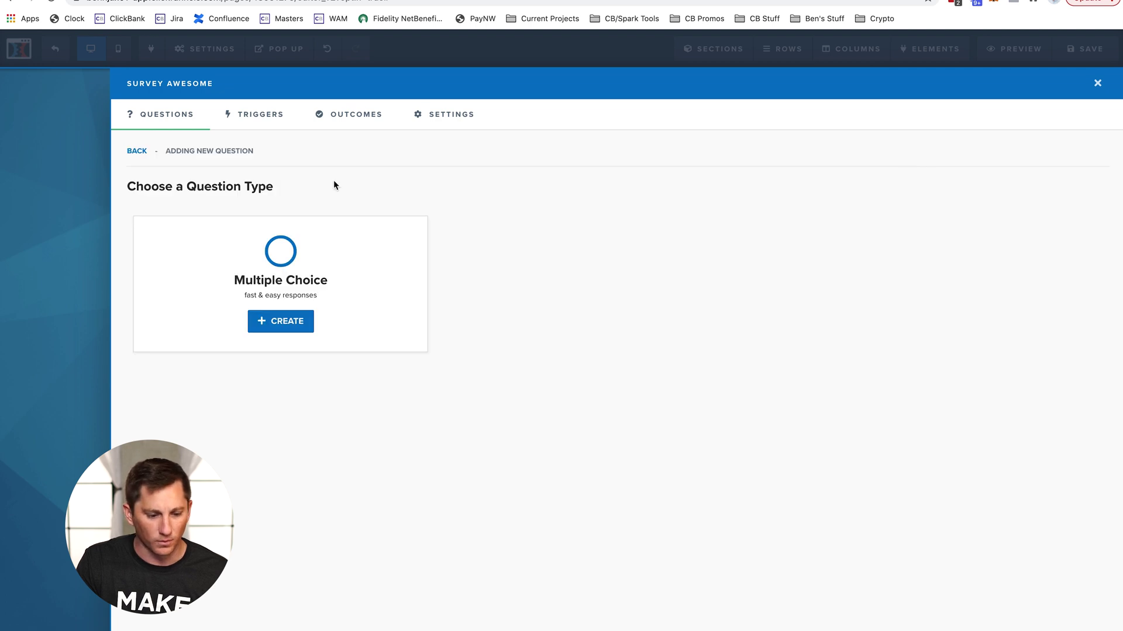
{"action": "left_click", "coordinate": [137, 151]}
{"action": "left_click", "coordinate": [914, 154]}
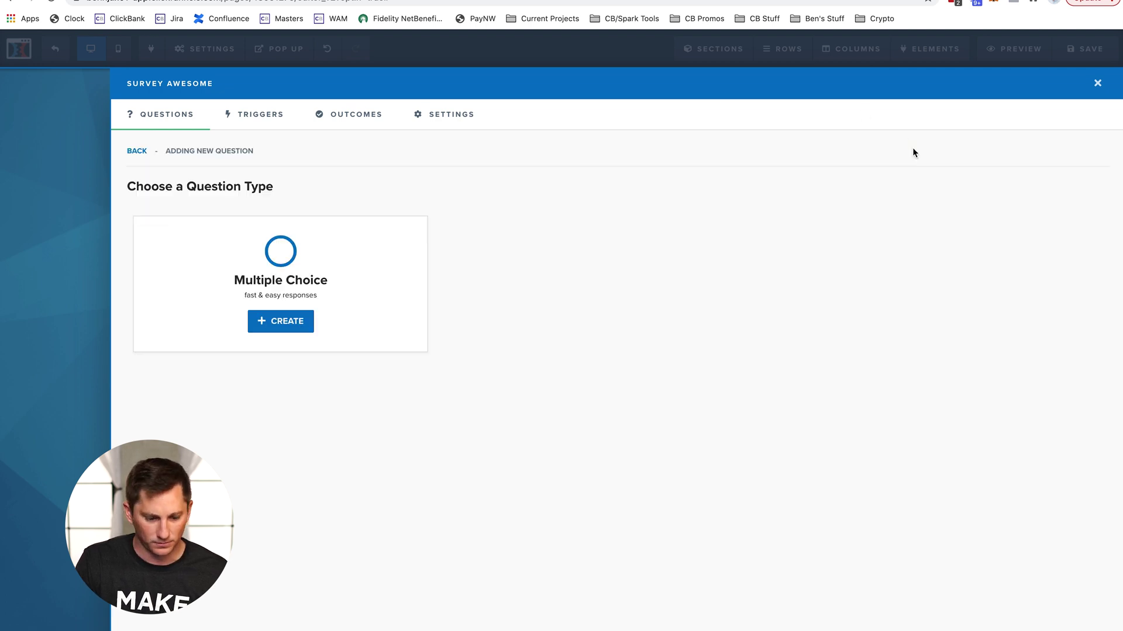
{"action": "left_click", "coordinate": [298, 316]}
{"action": "left_click", "coordinate": [137, 151]}
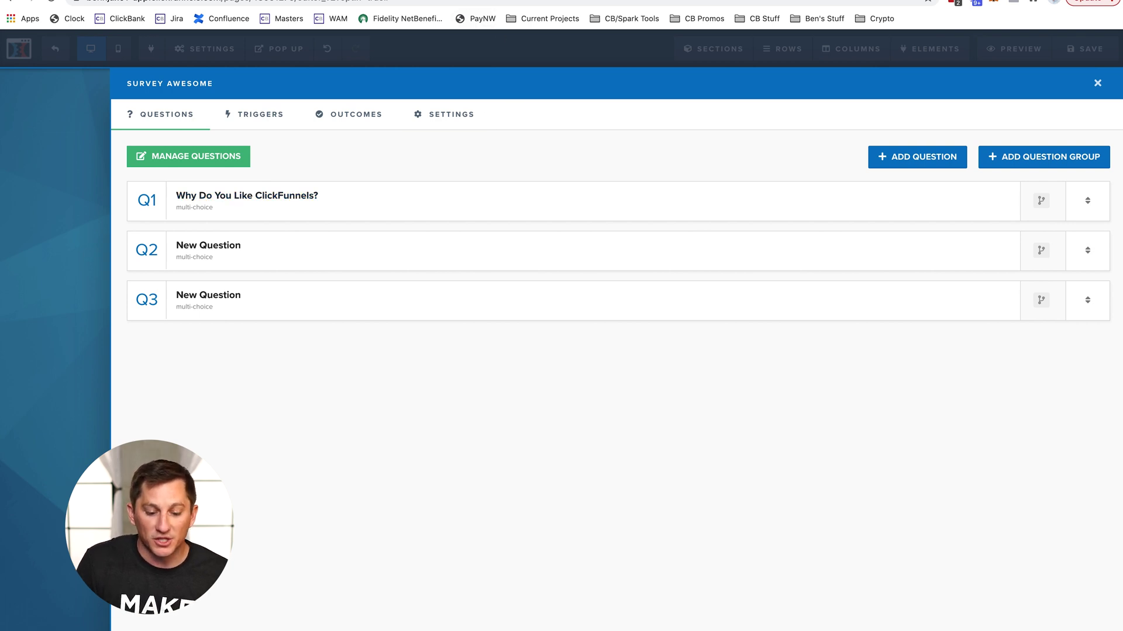
Switch to the ClickBank marketplace and review the Okinawa Flat Belly Tonic affiliate page, including its hoplink generator and promotional guidelines.
{"action": "left_click", "coordinate": [485, 1]}
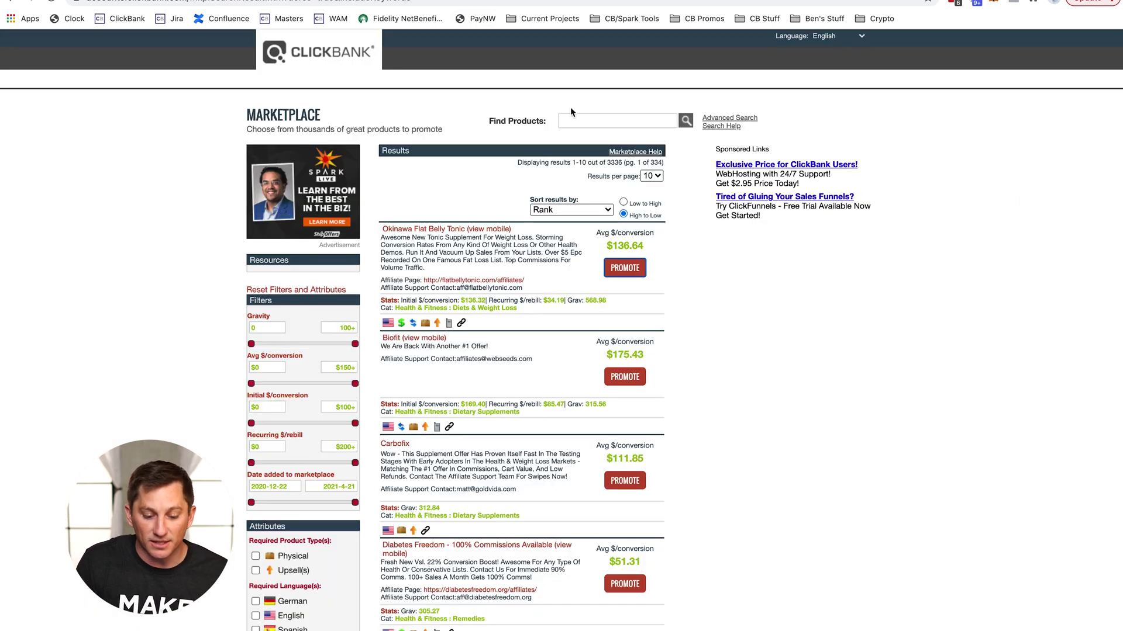
{"action": "left_click", "coordinate": [448, 281]}
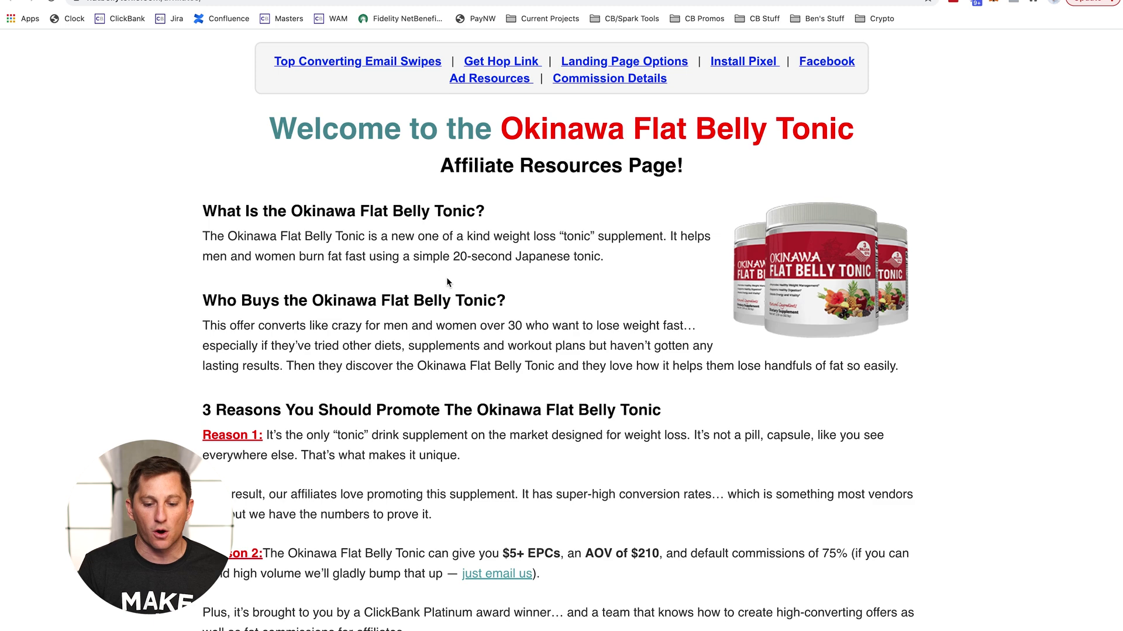
{"action": "scroll", "coordinate": [694, 379], "scroll_direction": "down", "scroll_amount": 8}
{"action": "scroll", "coordinate": [694, 379], "scroll_direction": "down", "scroll_amount": 15}
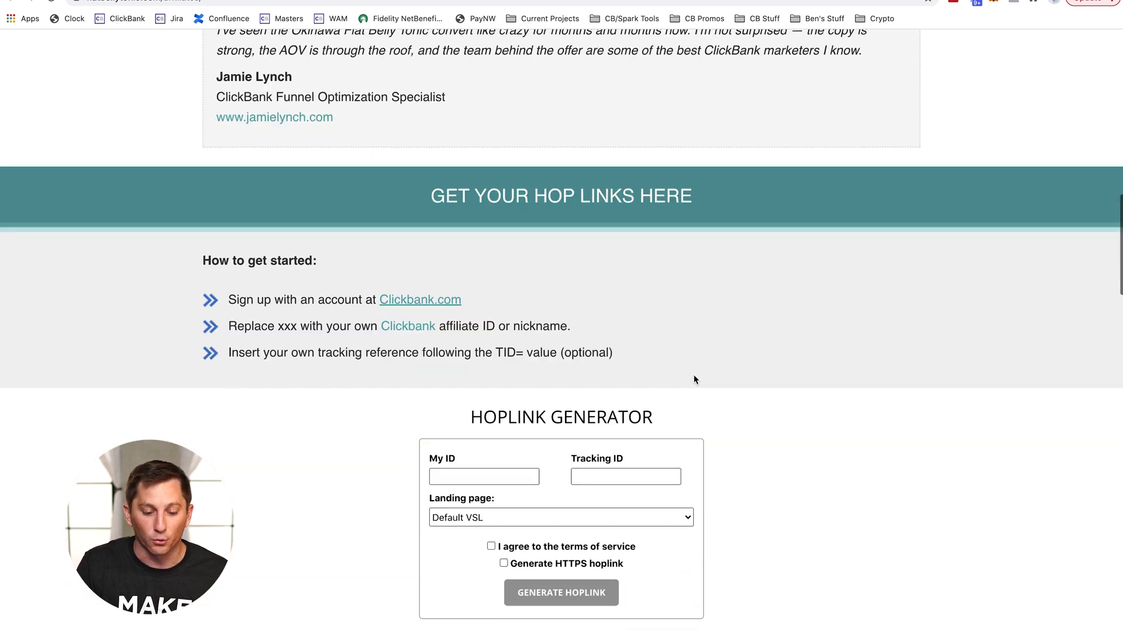
{"action": "scroll", "coordinate": [694, 379], "scroll_direction": "down", "scroll_amount": 1}
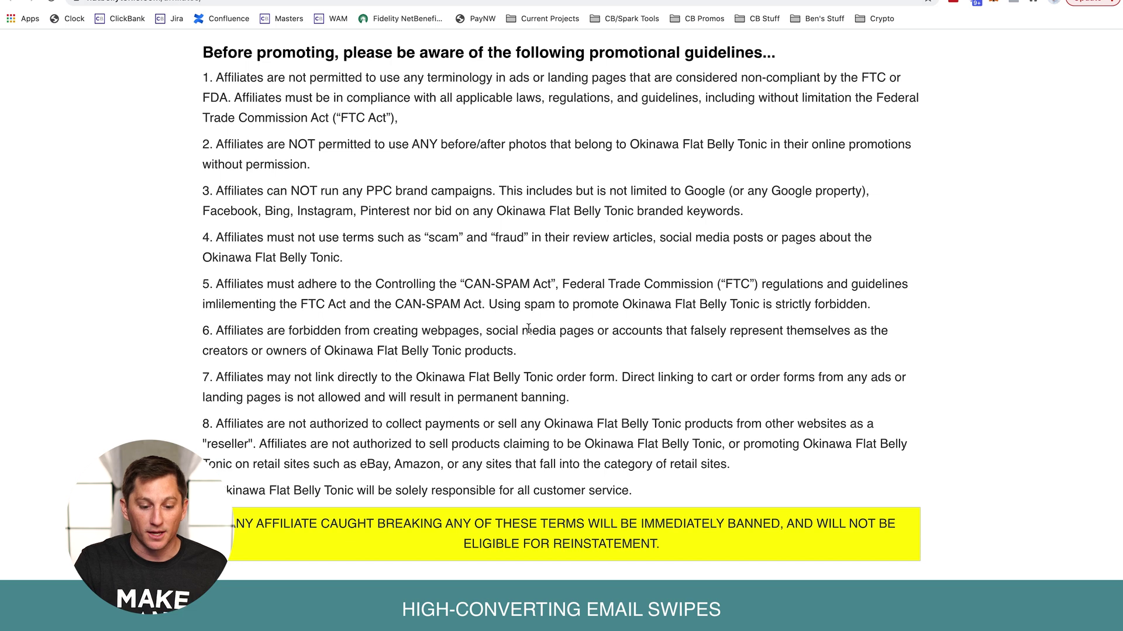
{"action": "scroll", "coordinate": [528, 328], "scroll_direction": "up", "scroll_amount": 20}
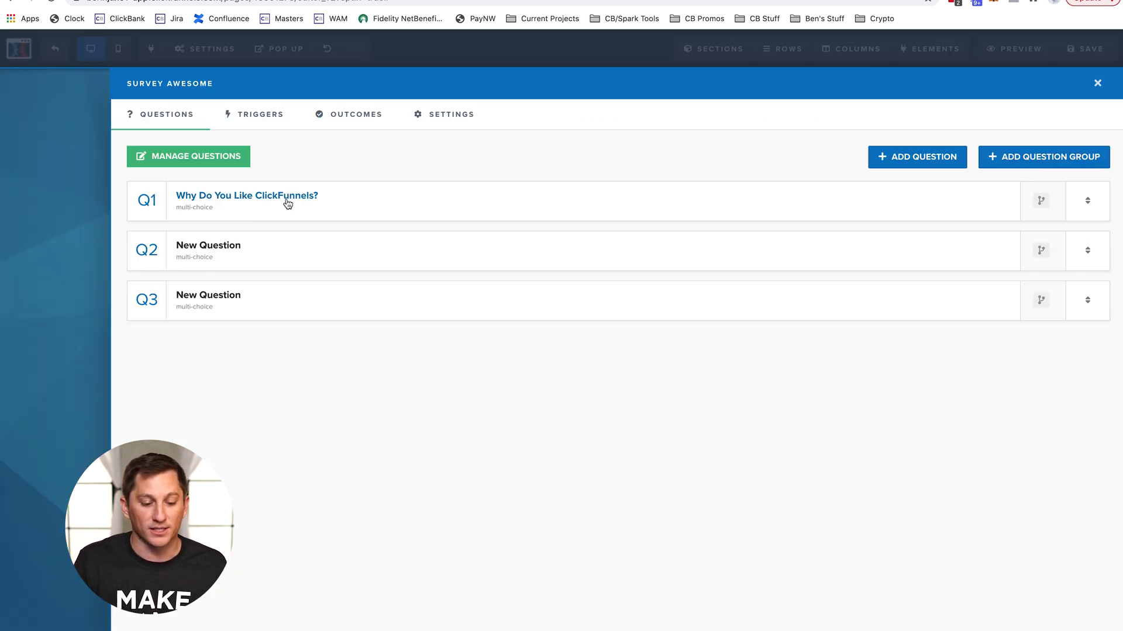
Back in the survey options, change the first question's text to "How Often Do You Eat Breakfast?".
{"action": "left_click", "coordinate": [286, 199]}
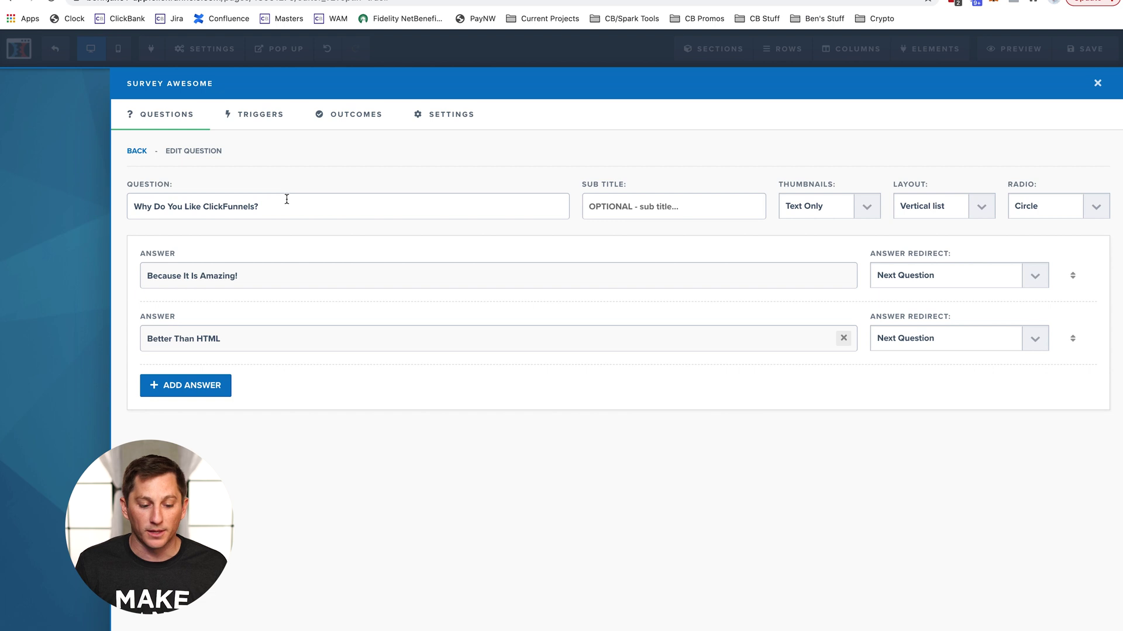
{"action": "triple_click", "coordinate": [285, 210]}
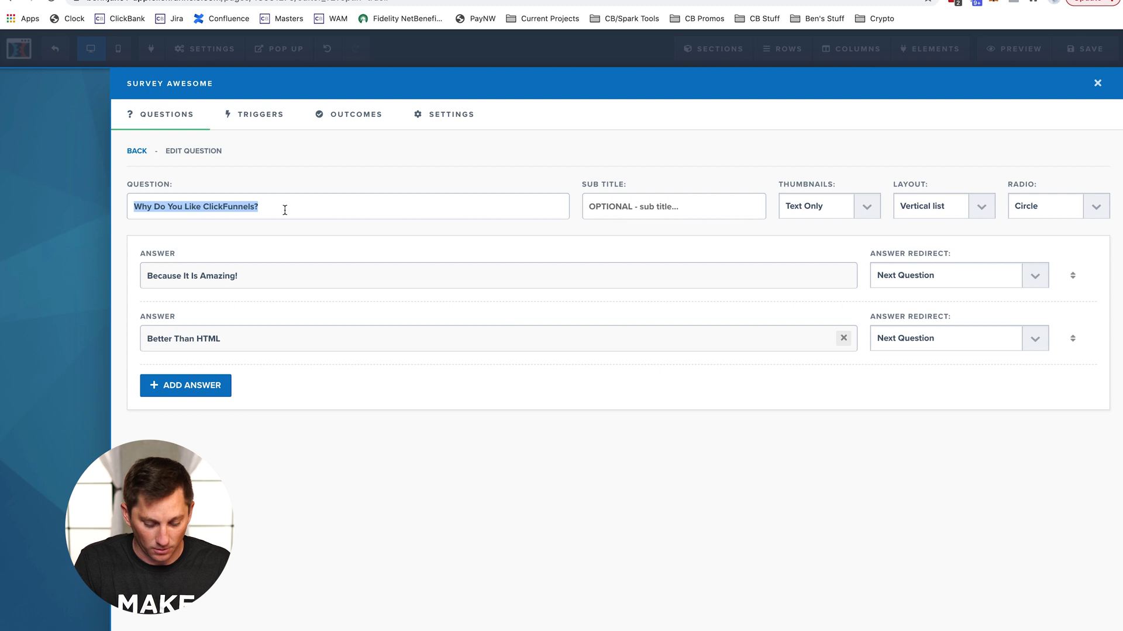
{"action": "type", "text": "How Ofte"}
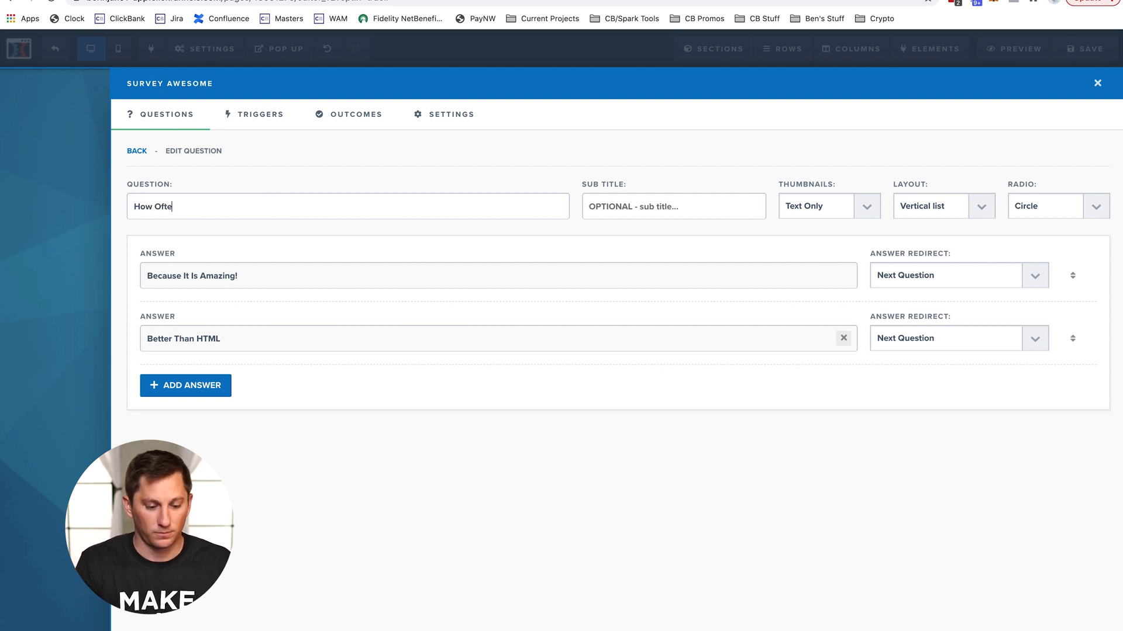
{"action": "type", "text": "n Do You Eat Breakfast?"}
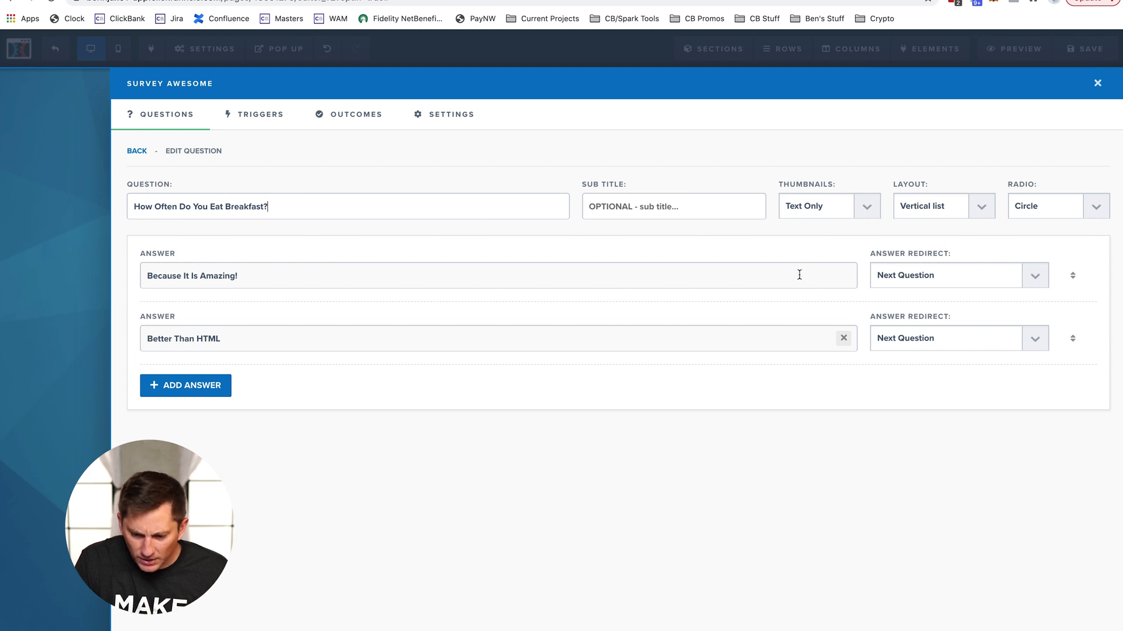
Set the breakfast question's two answers to "1-3 days a week" and "More than 3 days a week", and return to the question list.
{"action": "triple_click", "coordinate": [754, 282]}
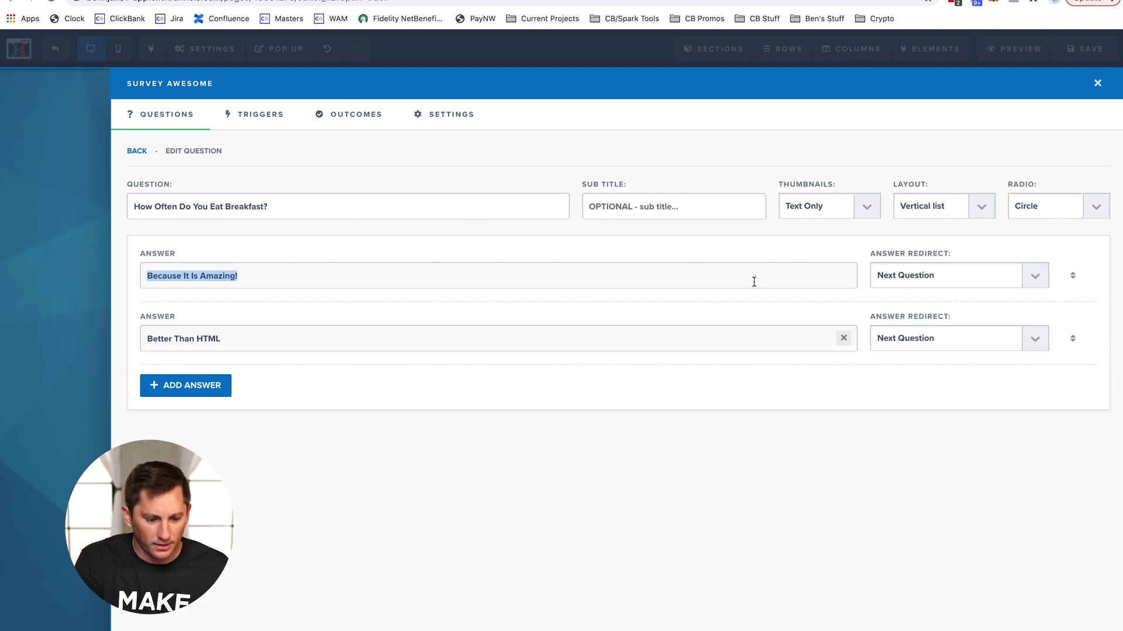
{"action": "key", "text": "BackSpace"}
{"action": "type", "text": "1"}
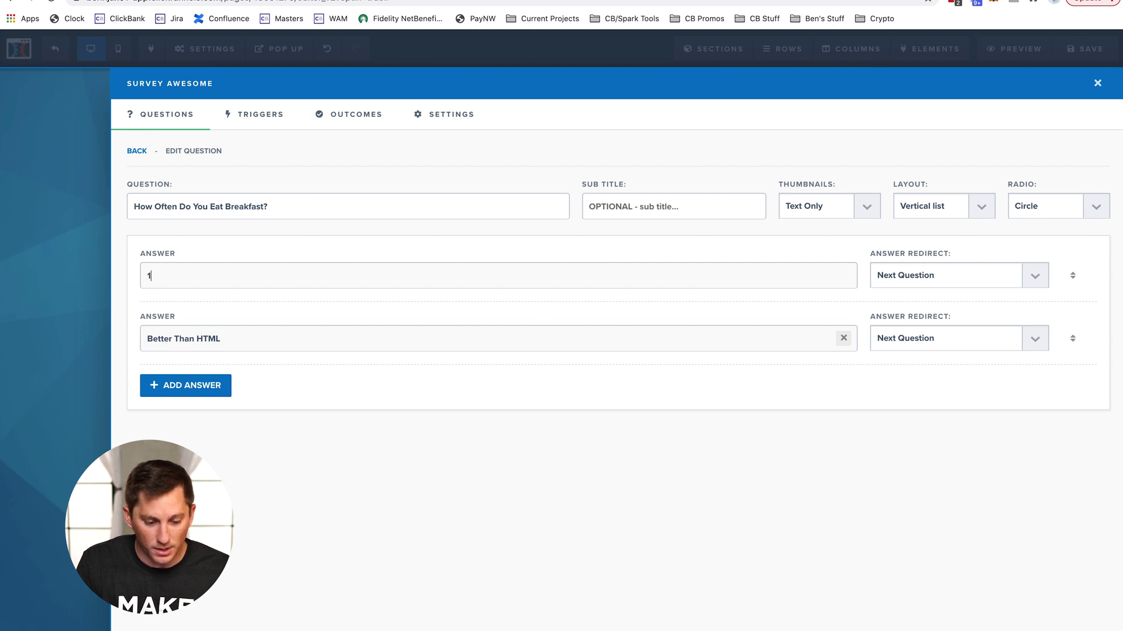
{"action": "type", "text": "-3 da"}
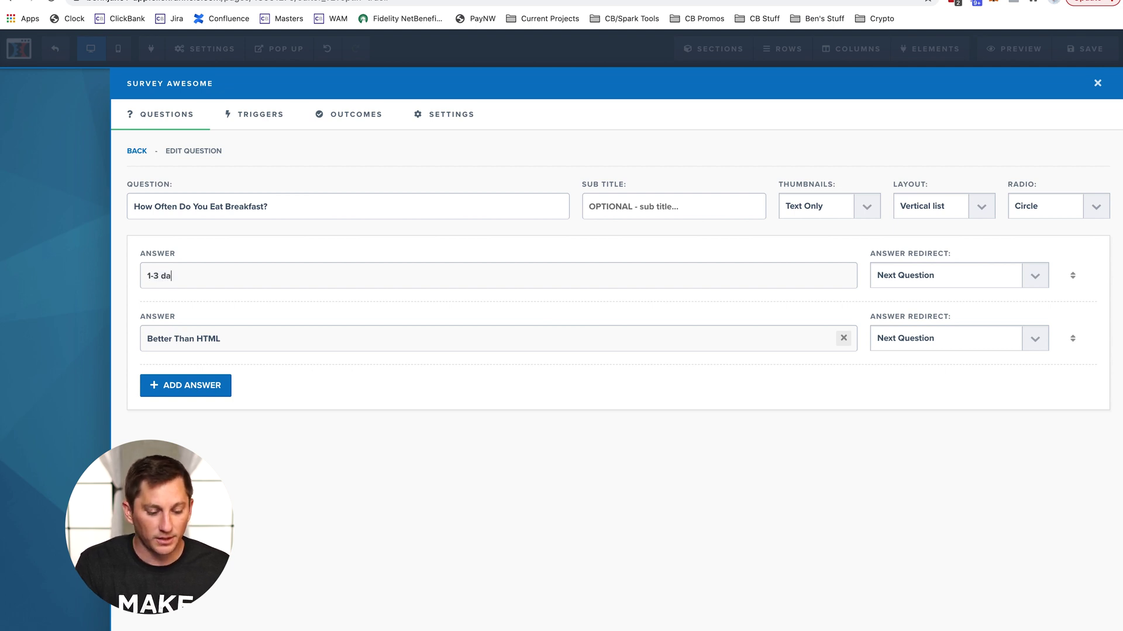
{"action": "type", "text": "ys a wee"}
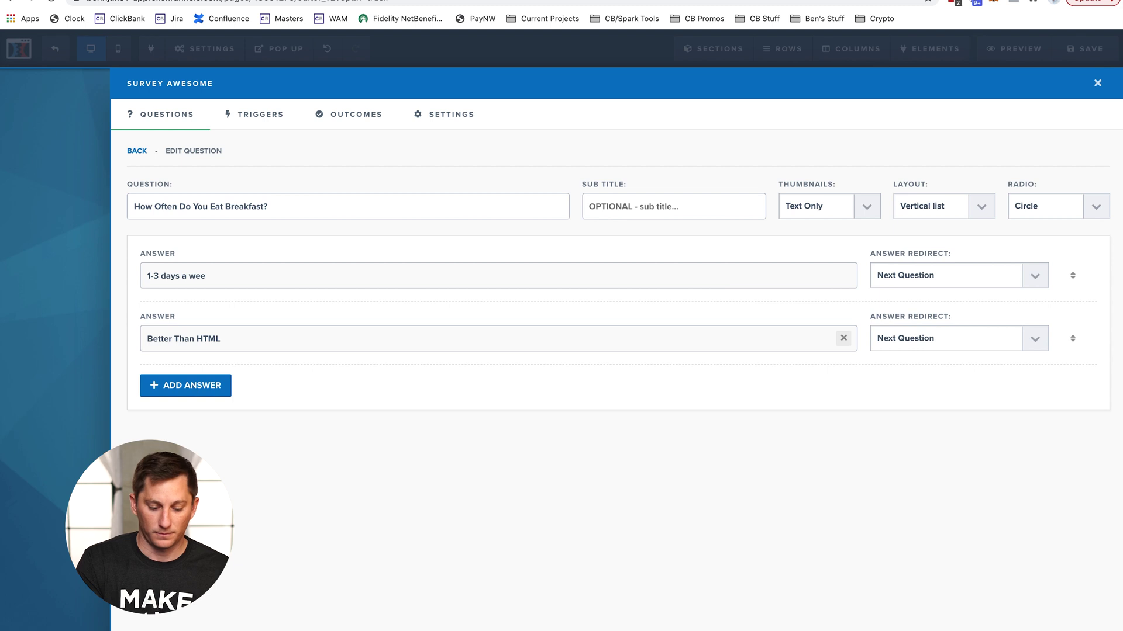
{"action": "key", "text": "super+a"}
{"action": "type", "text": "More than 3 d"}
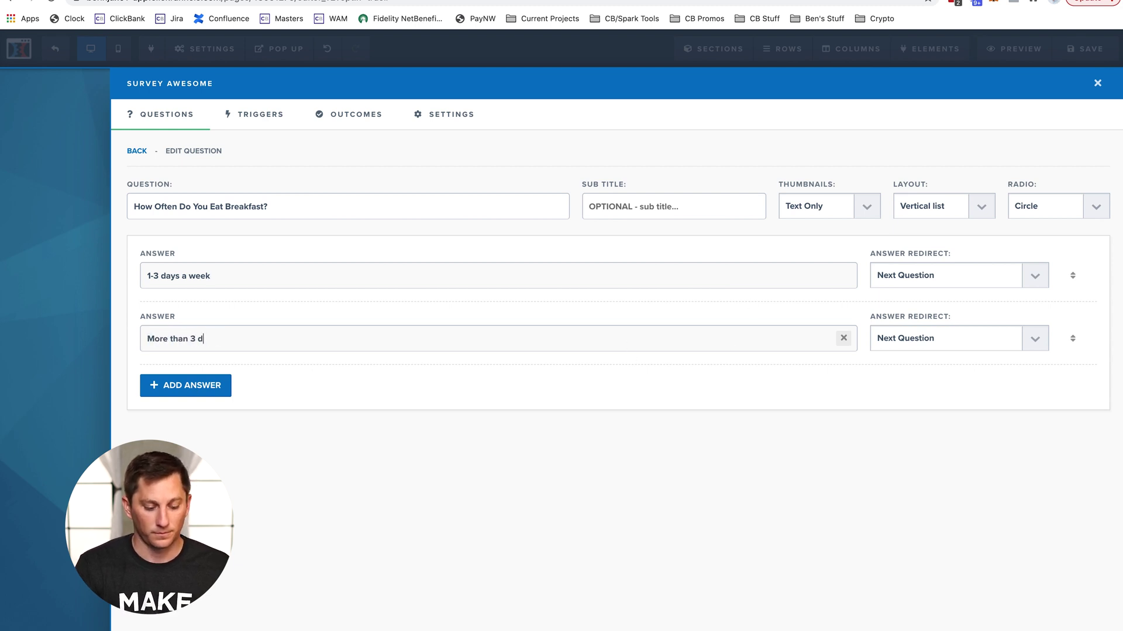
{"action": "type", "text": "ays a week"}
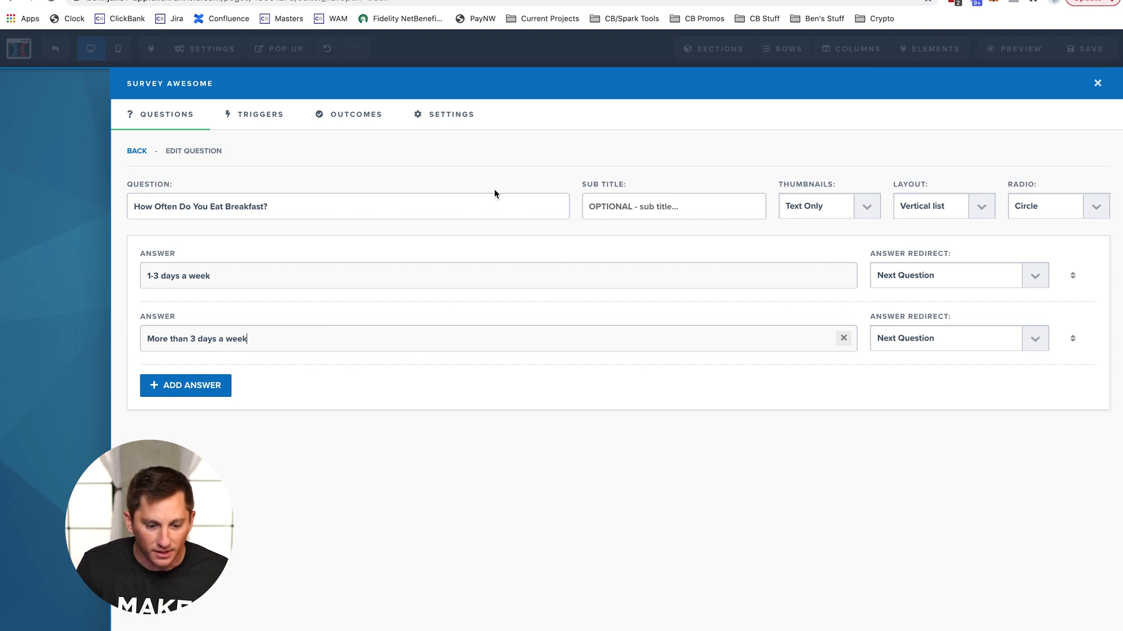
{"action": "left_click", "coordinate": [141, 152]}
Open the survey's second question and set its text to "How Much Water Do You Drink".
{"action": "left_click", "coordinate": [261, 250]}
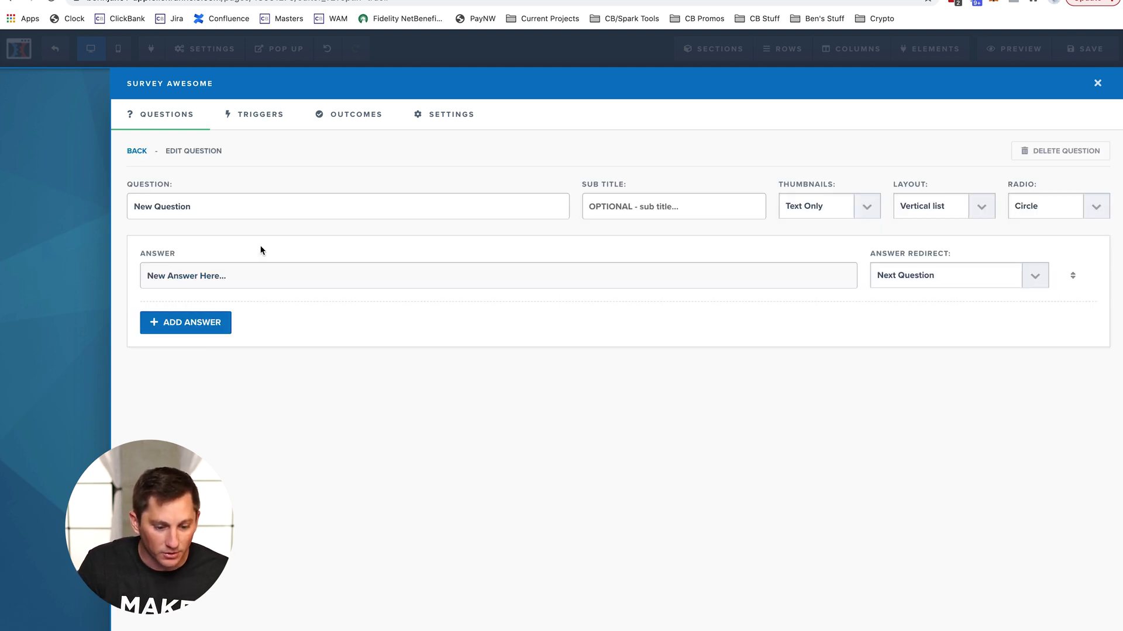
{"action": "triple_click", "coordinate": [255, 211]}
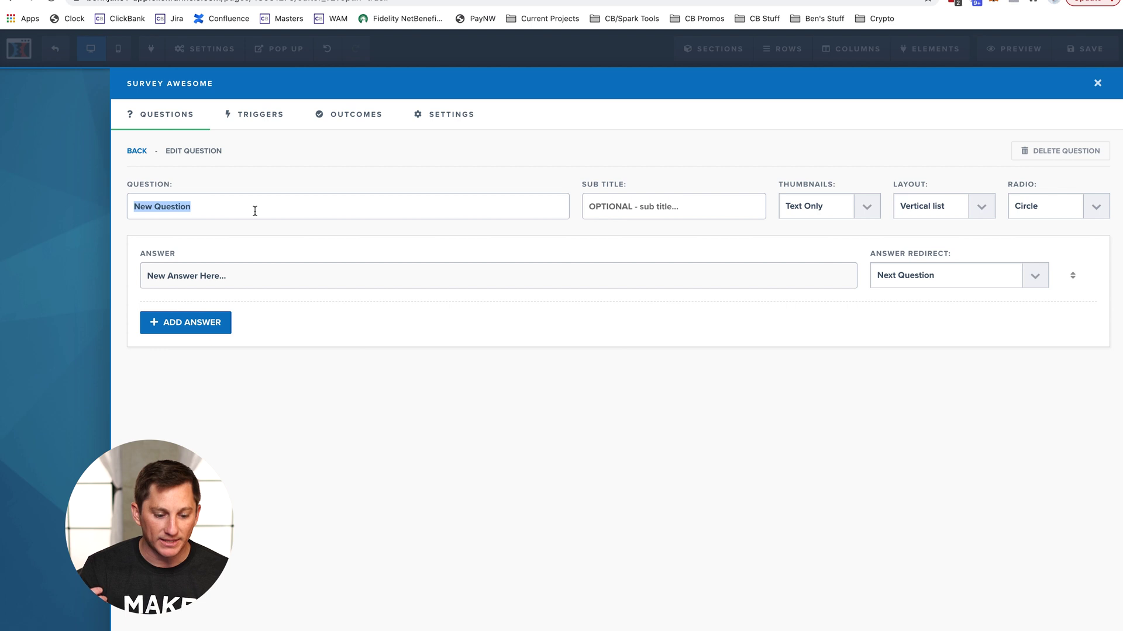
{"action": "type", "text": "How"}
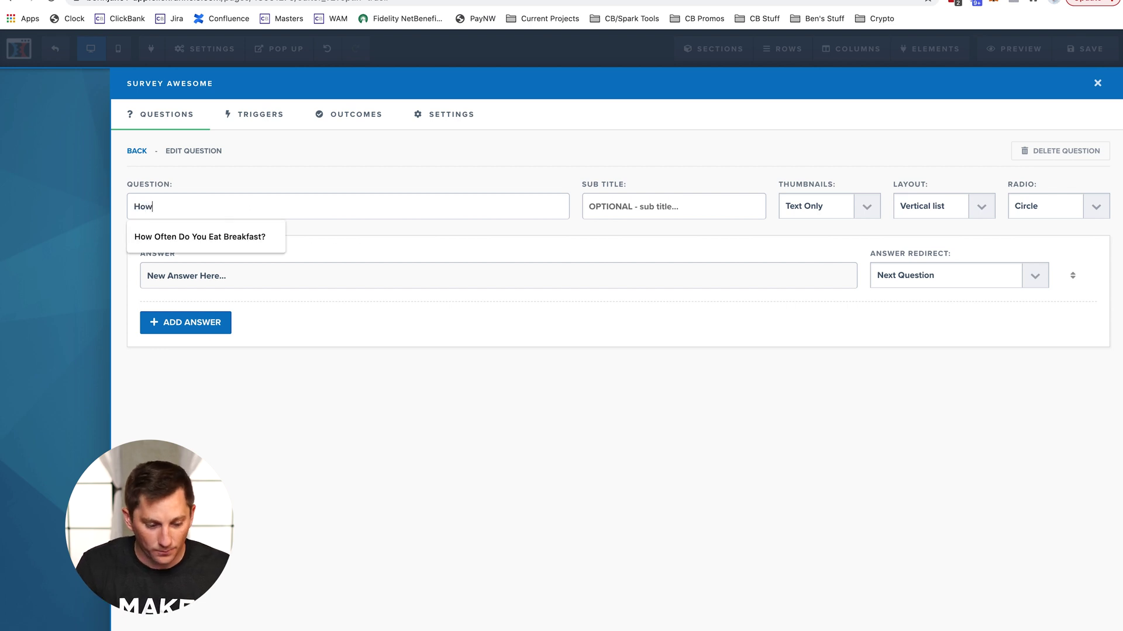
{"action": "type", "text": " Much Water "}
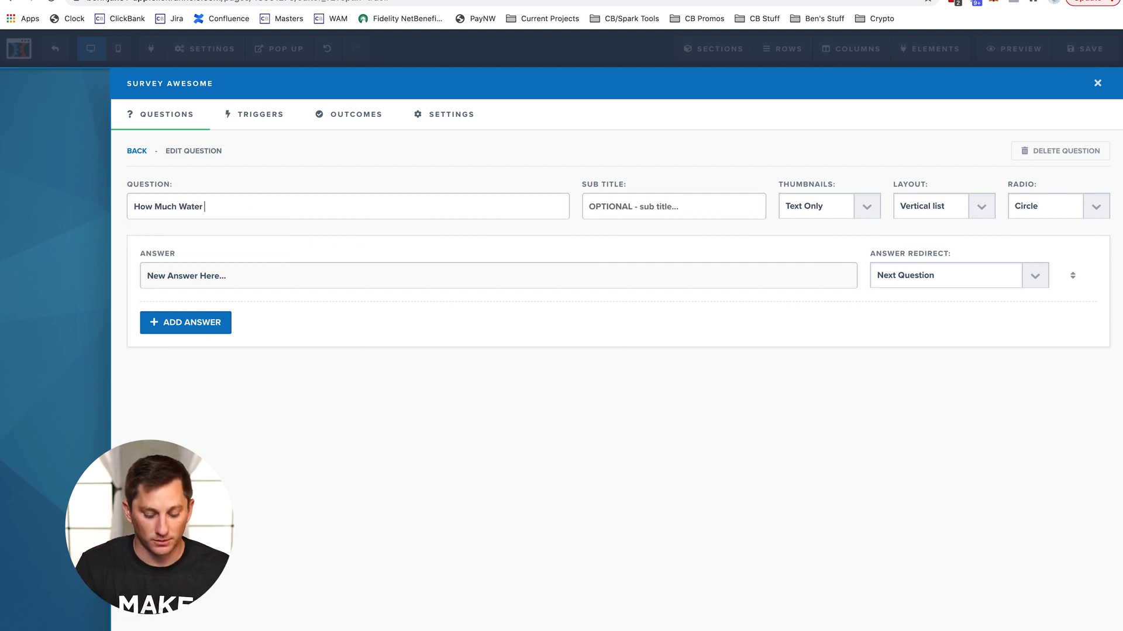
{"action": "type", "text": "Do You Drink"}
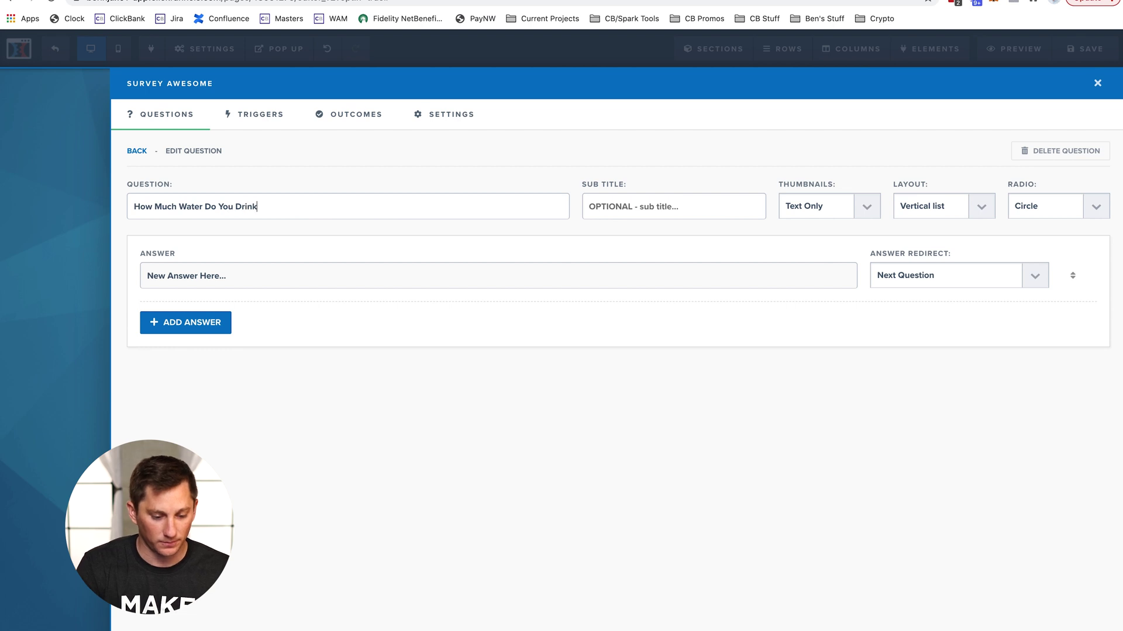
Add a second answer to the water question and set the first answer to "1-3 glasses a day".
{"action": "left_click", "coordinate": [165, 323]}
{"action": "double_click", "coordinate": [210, 275]}
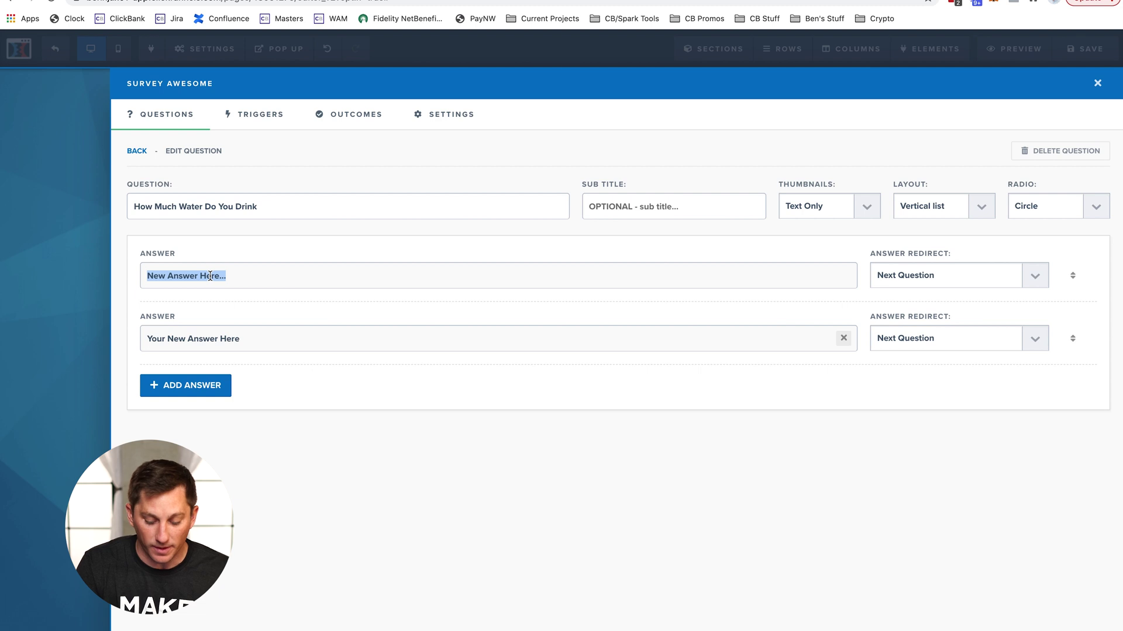
{"action": "type", "text": "1-"}
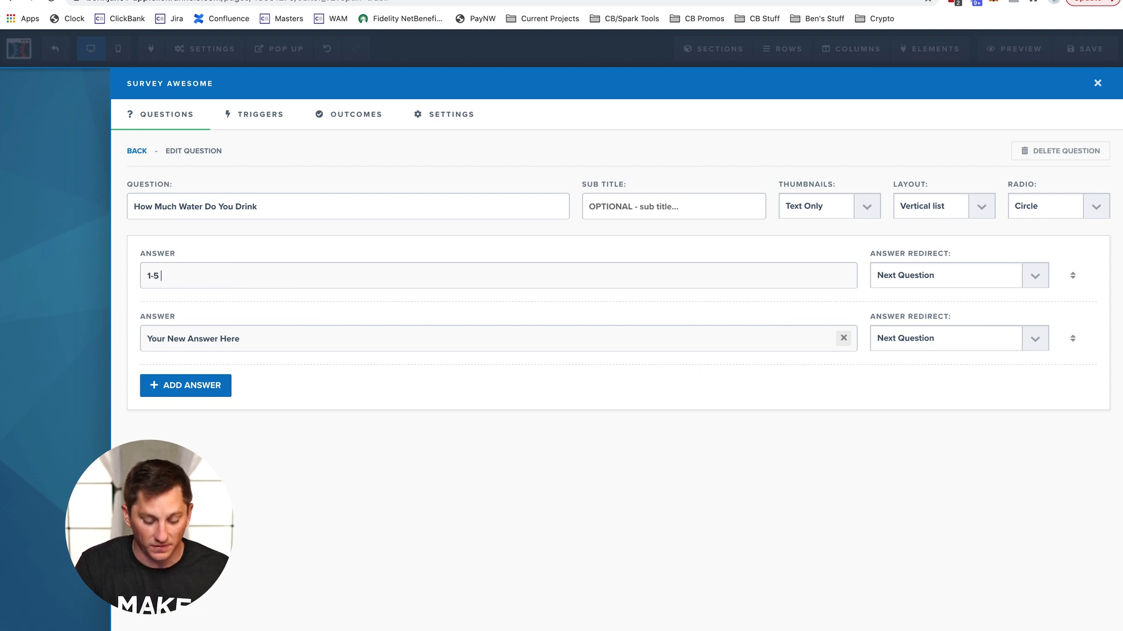
{"action": "type", "text": "3 "}
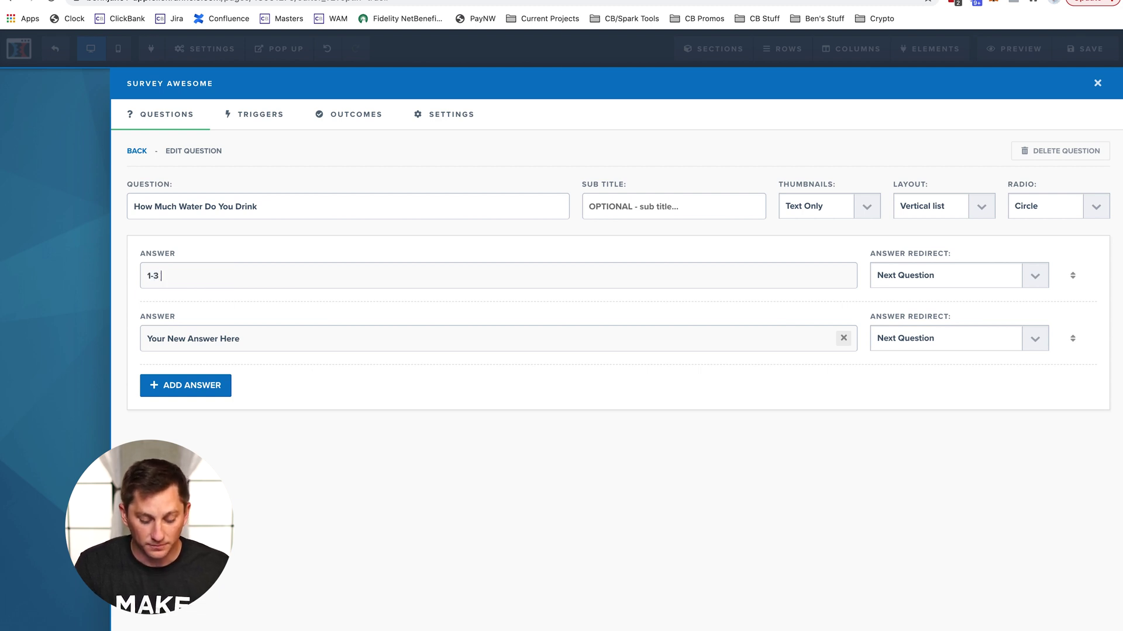
{"action": "type", "text": "glasses a day"}
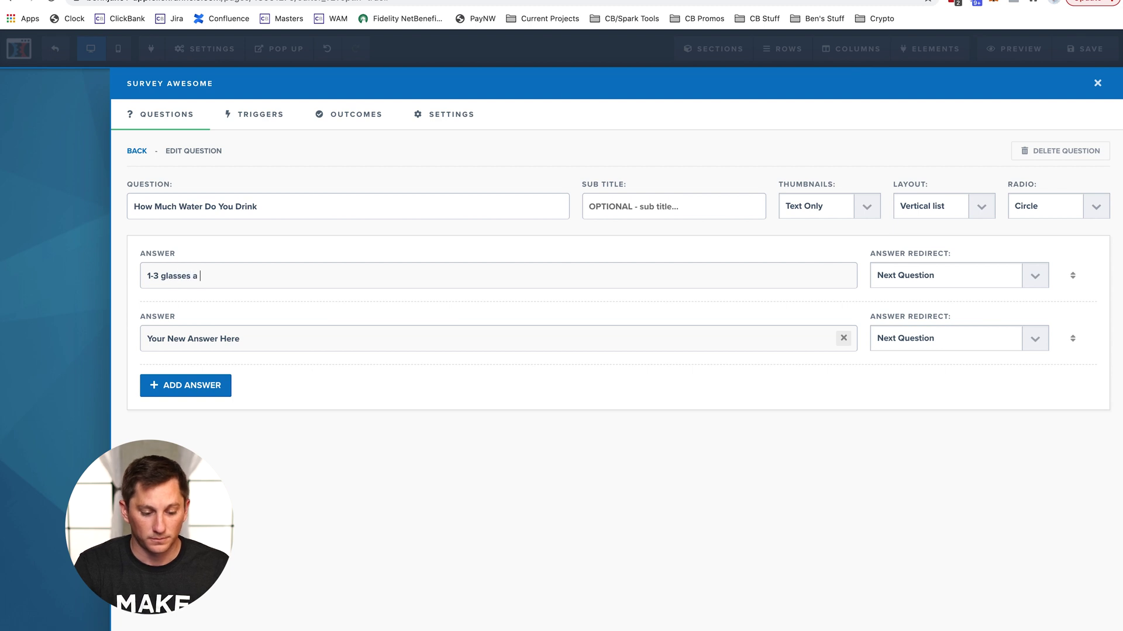
Set the water question's second answer to "4-6 glasses a day" and return to the question list.
{"action": "triple_click", "coordinate": [209, 337]}
{"action": "type", "text": "4-6"}
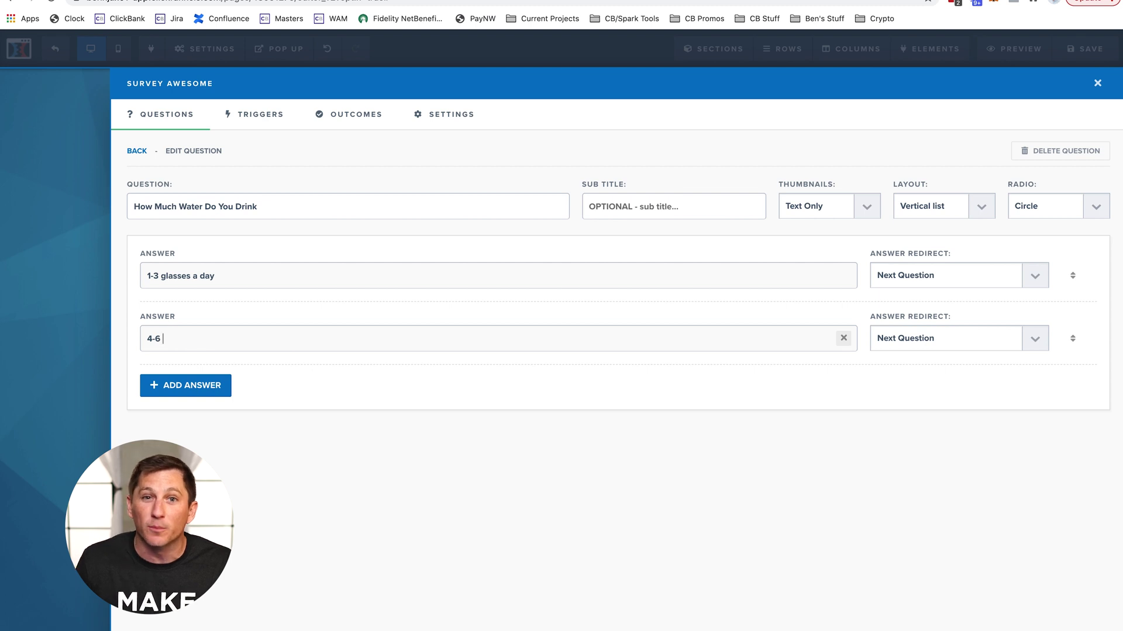
{"action": "type", "text": "g"}
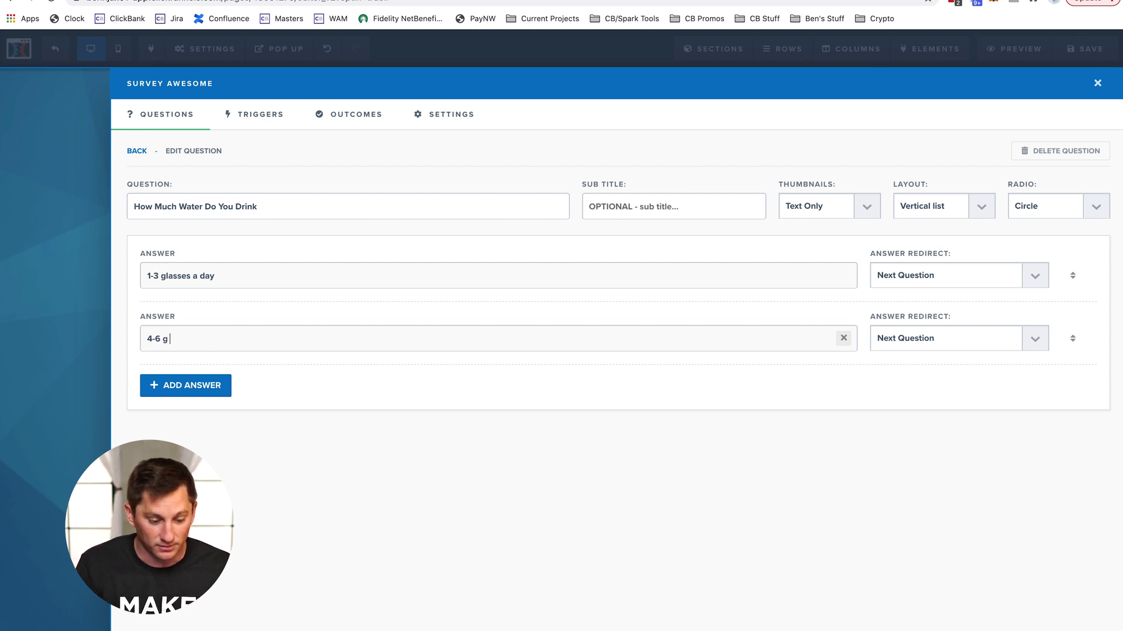
{"action": "type", "text": "lasses a day"}
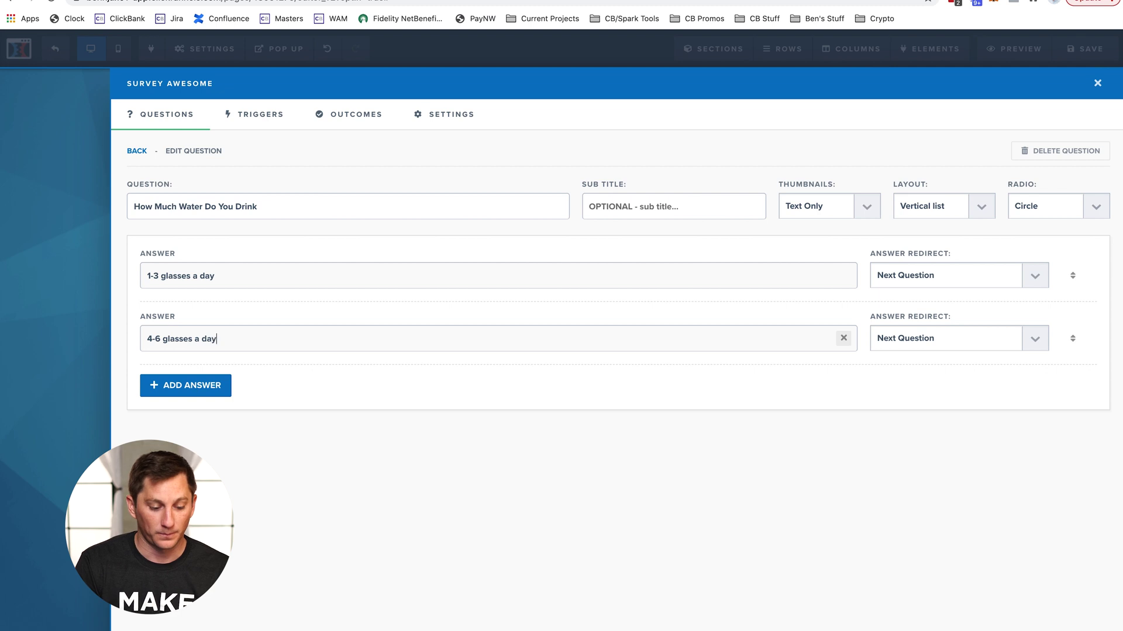
{"action": "left_click", "coordinate": [178, 341]}
{"action": "key", "text": "BackSpace"}
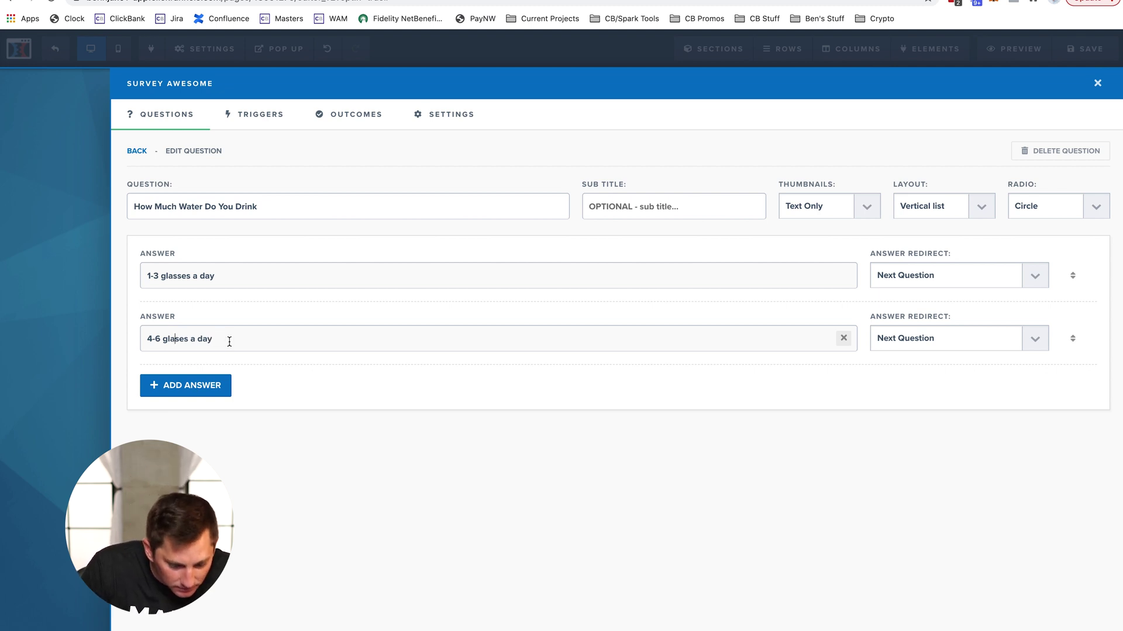
{"action": "type", "text": "s"}
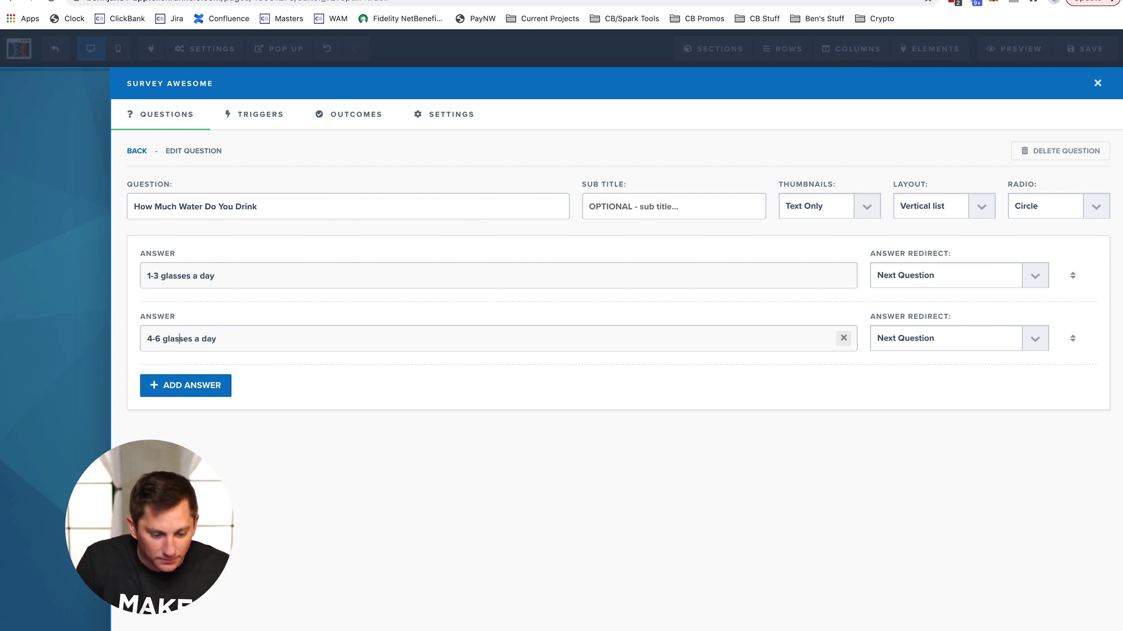
{"action": "left_click", "coordinate": [135, 152]}
Open the survey's third question and set its text to "Have You Failed At A Diet In The Past".
{"action": "left_click", "coordinate": [223, 295]}
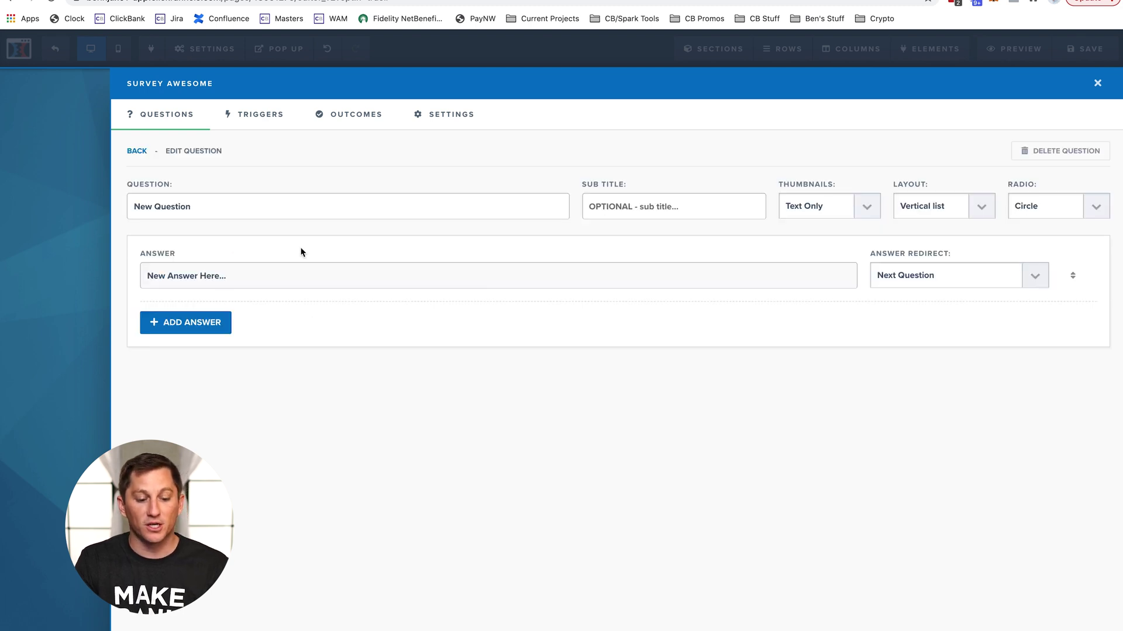
{"action": "triple_click", "coordinate": [271, 203]}
{"action": "type", "text": "Have You"}
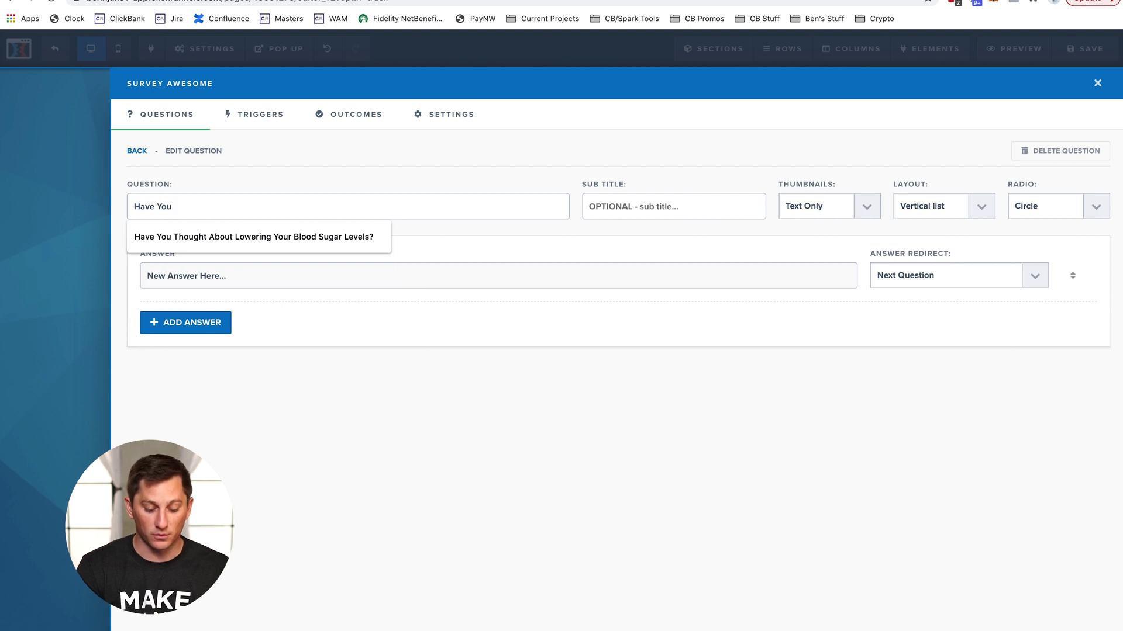
{"action": "type", "text": " Failed At A Diet In"}
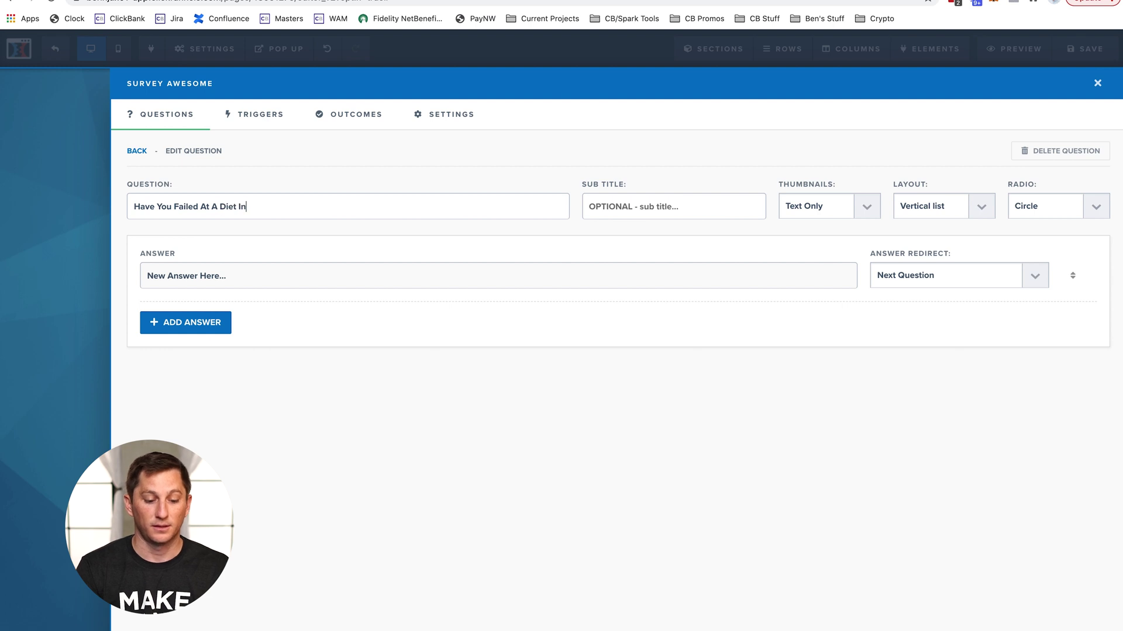
{"action": "type", "text": " The Past"}
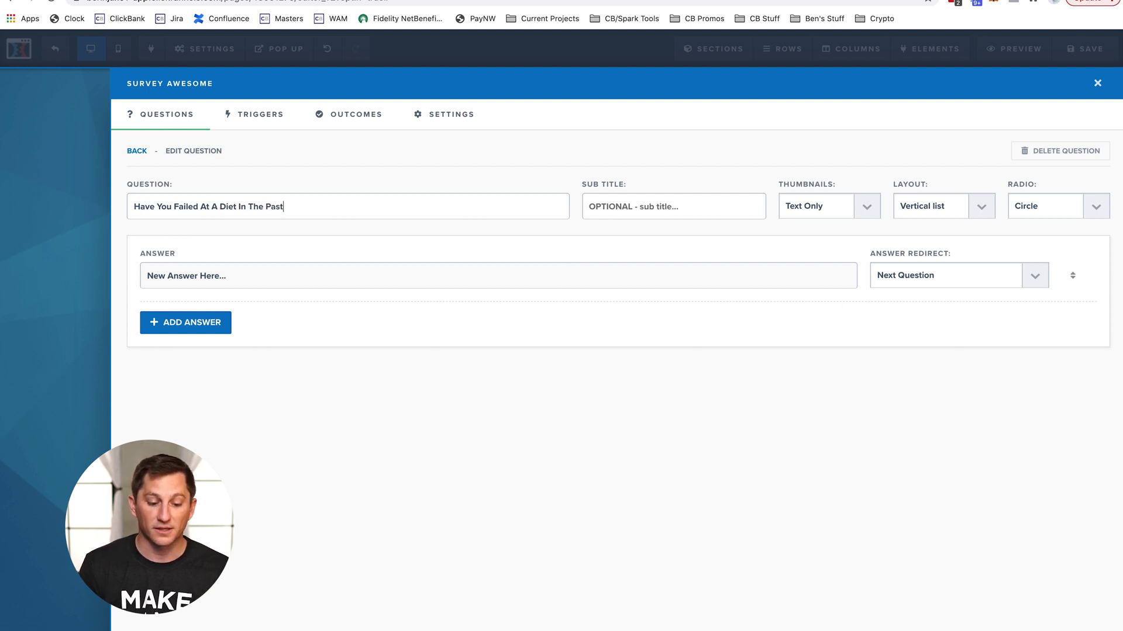
Give the diet question a second answer, set the two answers to "Yes" and "No", and return to the question list.
{"action": "left_click", "coordinate": [213, 320]}
{"action": "left_click", "coordinate": [239, 271]}
{"action": "type", "text": "Yes"}
{"action": "left_click", "coordinate": [217, 338]}
{"action": "type", "text": "No"}
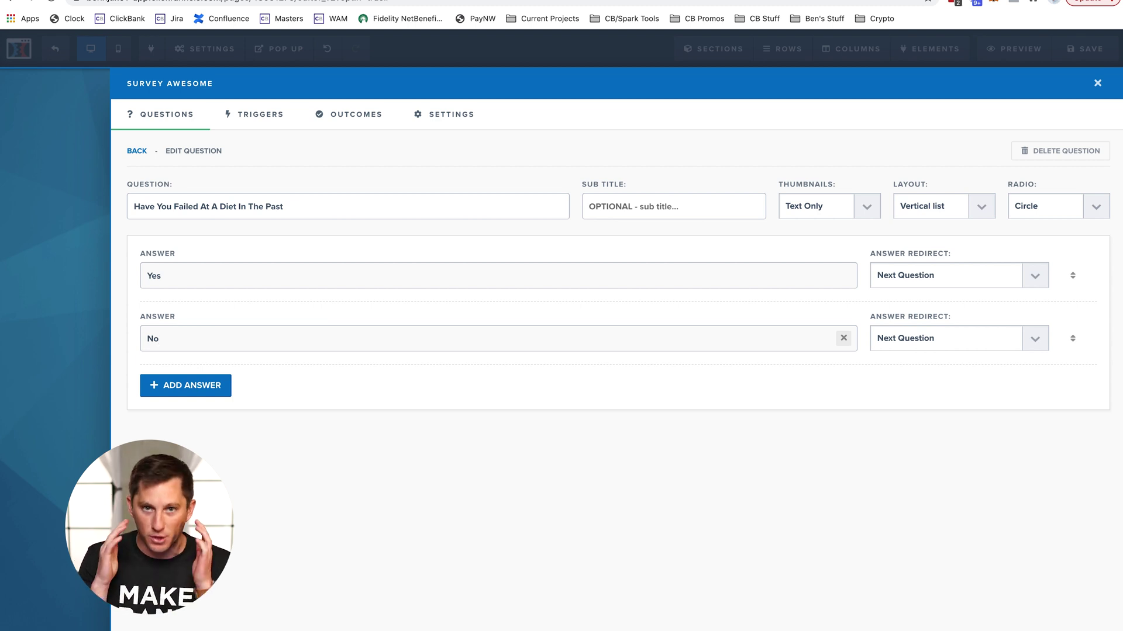
{"action": "left_click", "coordinate": [137, 151]}
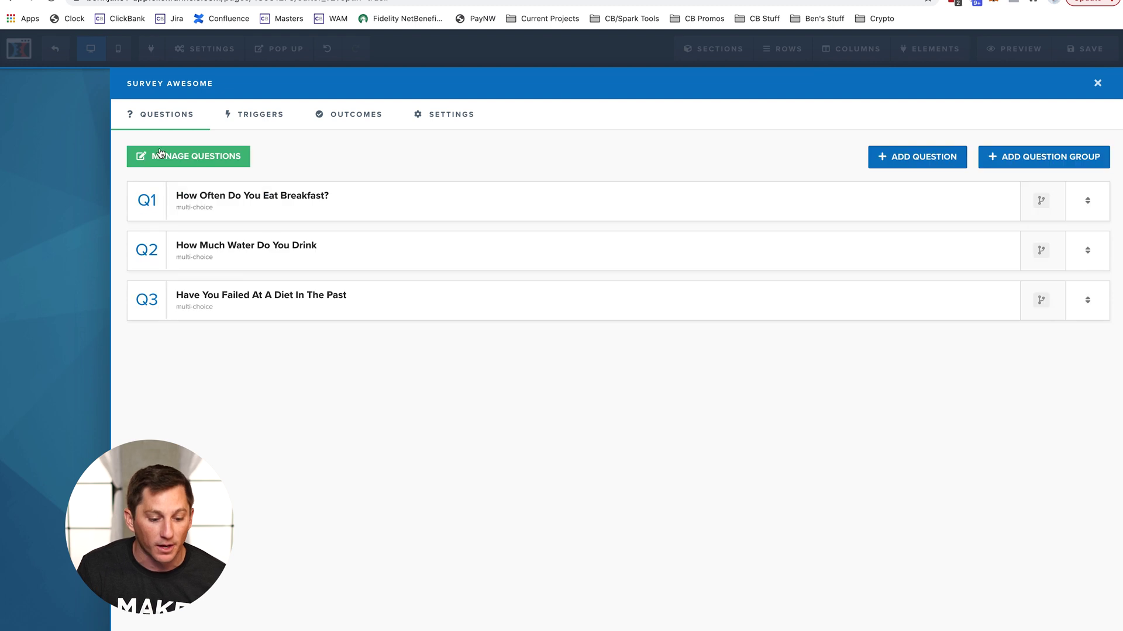
Show the survey's outcomes, copy the encrypted hoplink from the ClickBank HopLink Generator, and return to the ClickFunnels editor.
{"action": "left_click", "coordinate": [283, 114]}
{"action": "left_click", "coordinate": [351, 114]}
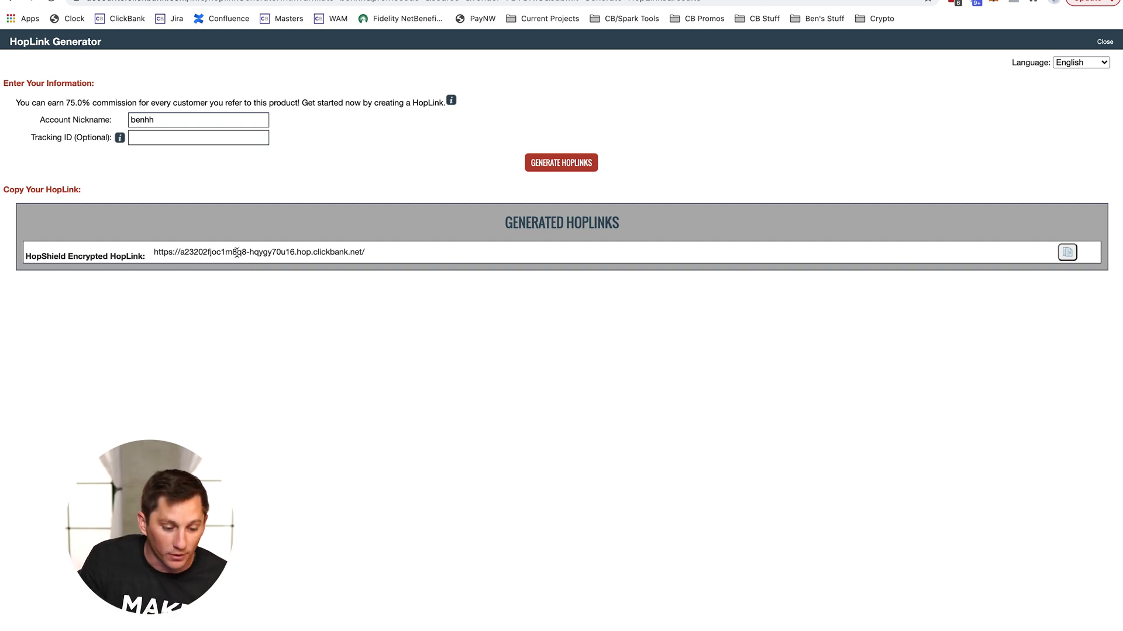
{"action": "left_click_drag", "start_coordinate": [156, 254], "coordinate": [360, 261]}
{"action": "key", "text": "ctrl+c"}
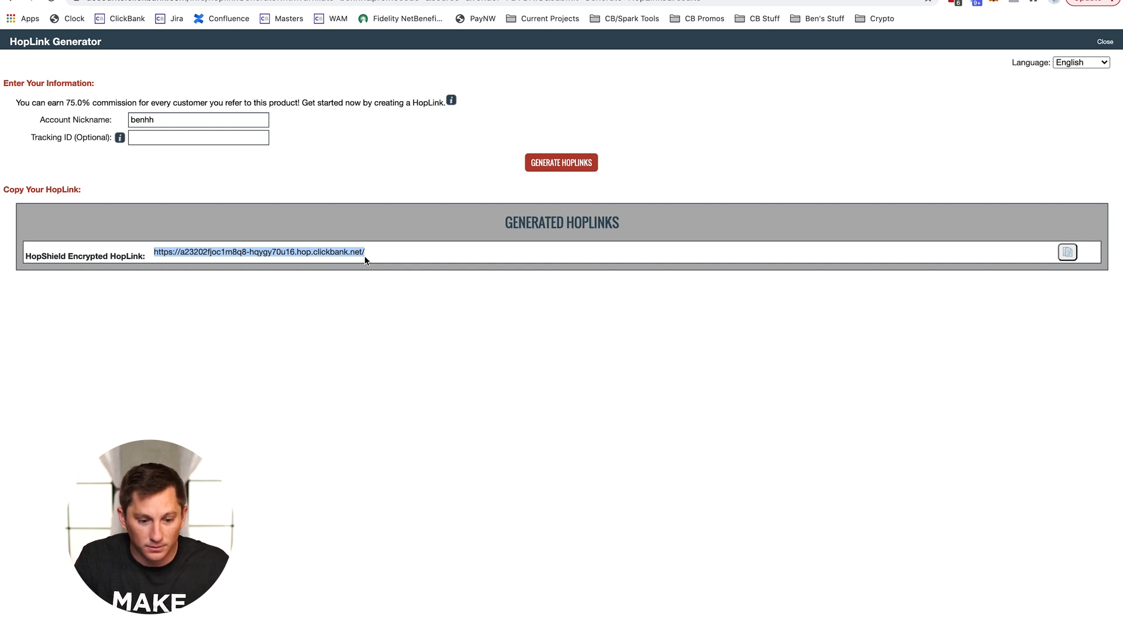
{"action": "key", "text": "ctrl+Tab"}
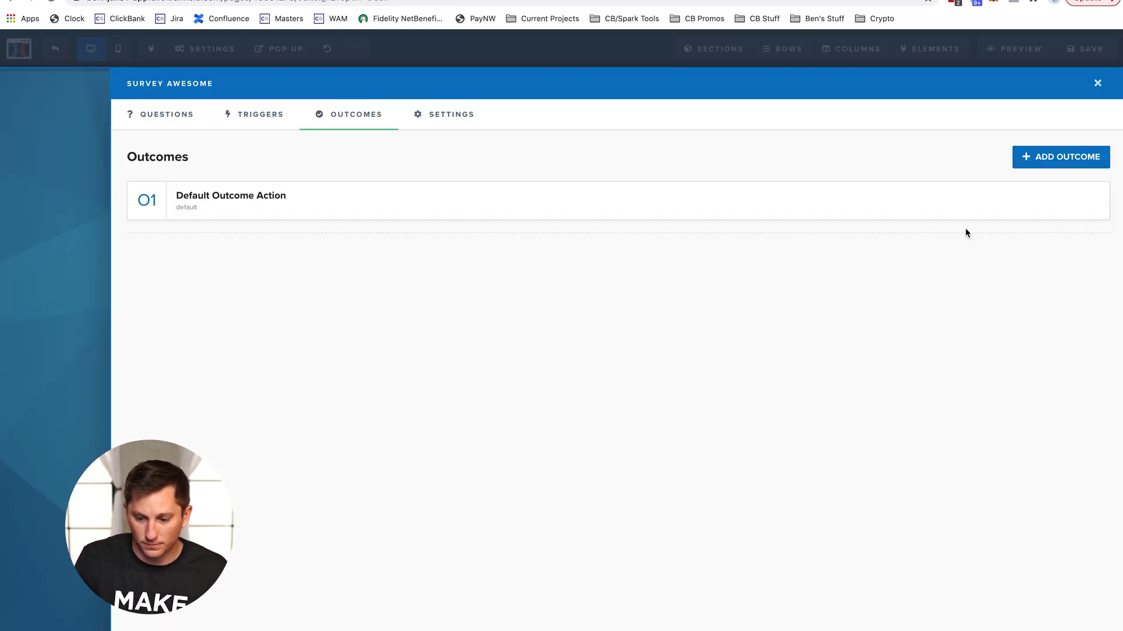
In the Default Outcome Action, keep Loading Then Page Redirect, paste the copied hoplink as the custom redirect, and close the survey options.
{"action": "left_click", "coordinate": [270, 199]}
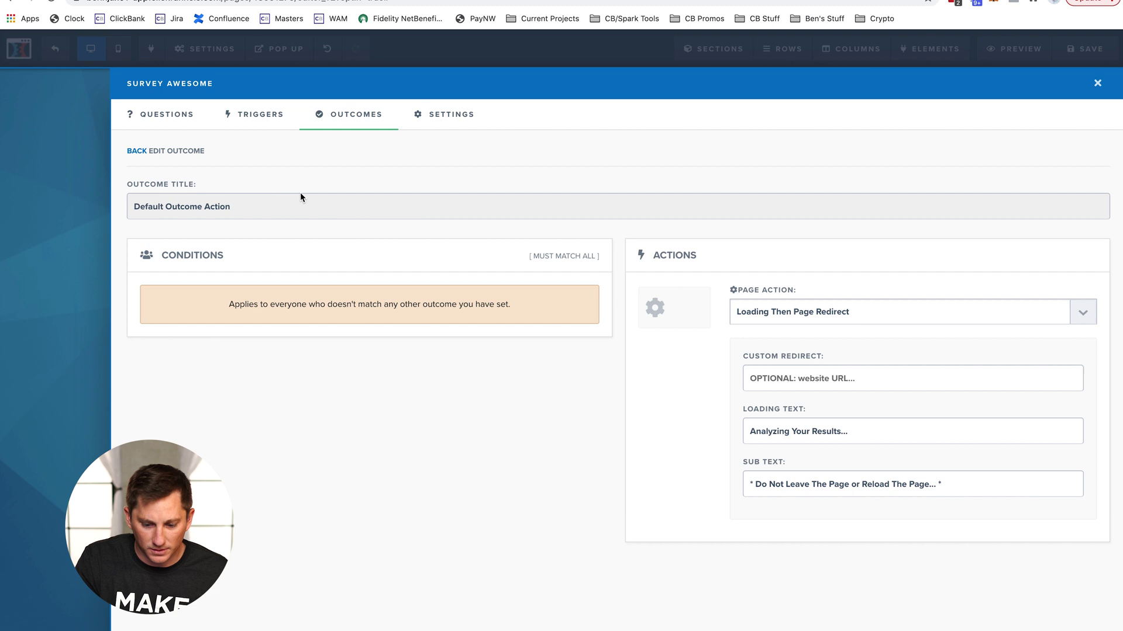
{"action": "left_click", "coordinate": [770, 315]}
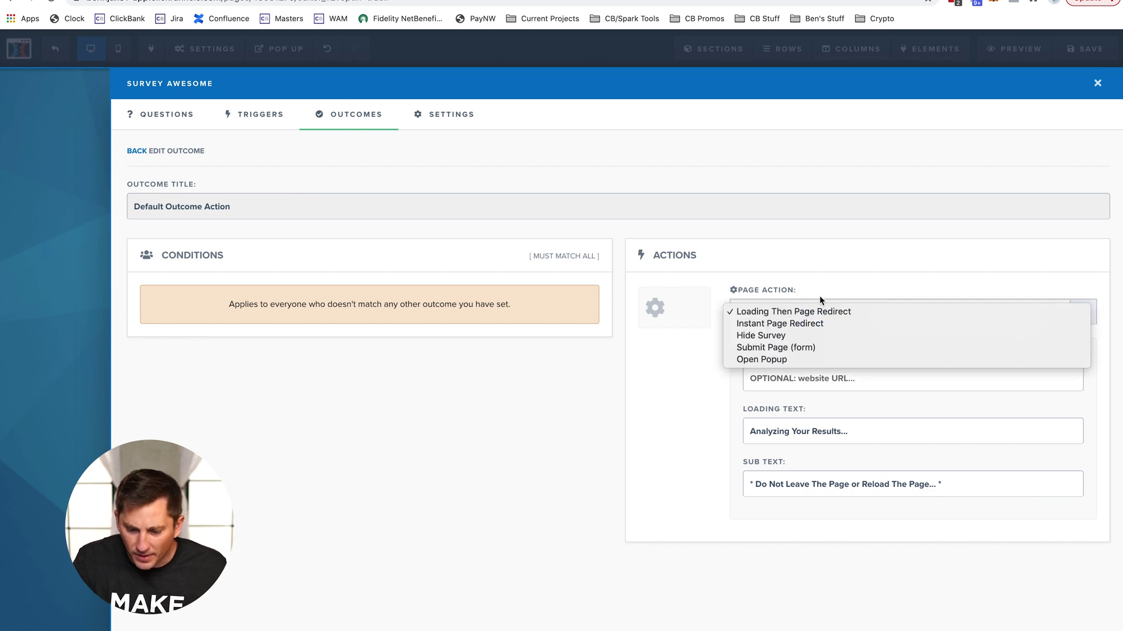
{"action": "left_click", "coordinate": [845, 255]}
{"action": "left_click", "coordinate": [810, 377]}
{"action": "key", "text": "ctrl+v"}
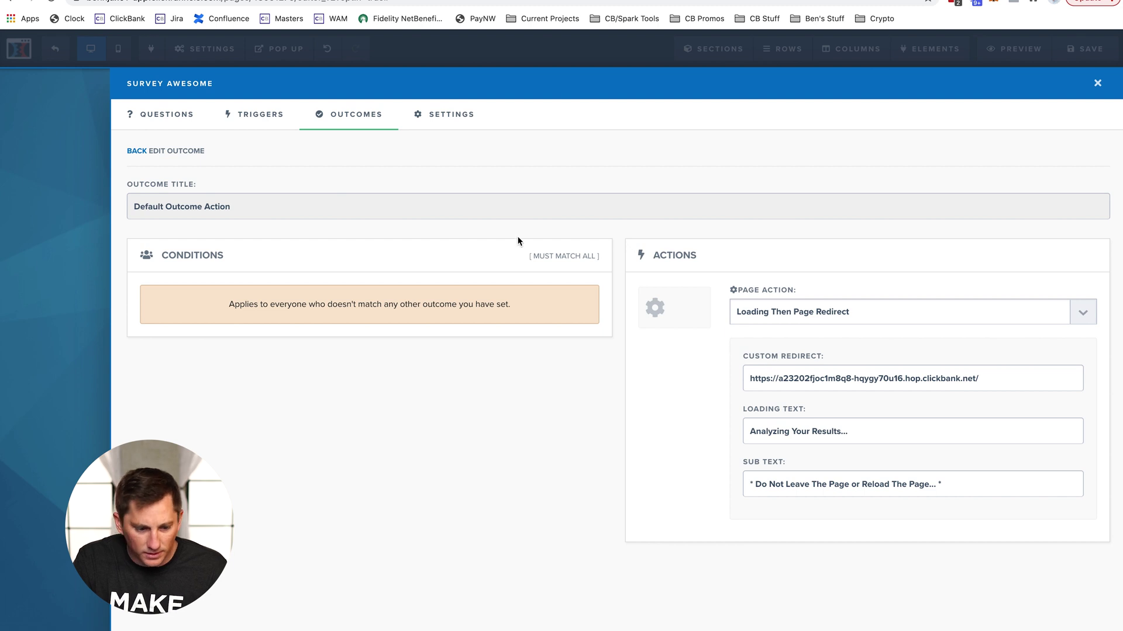
{"action": "left_click", "coordinate": [136, 151]}
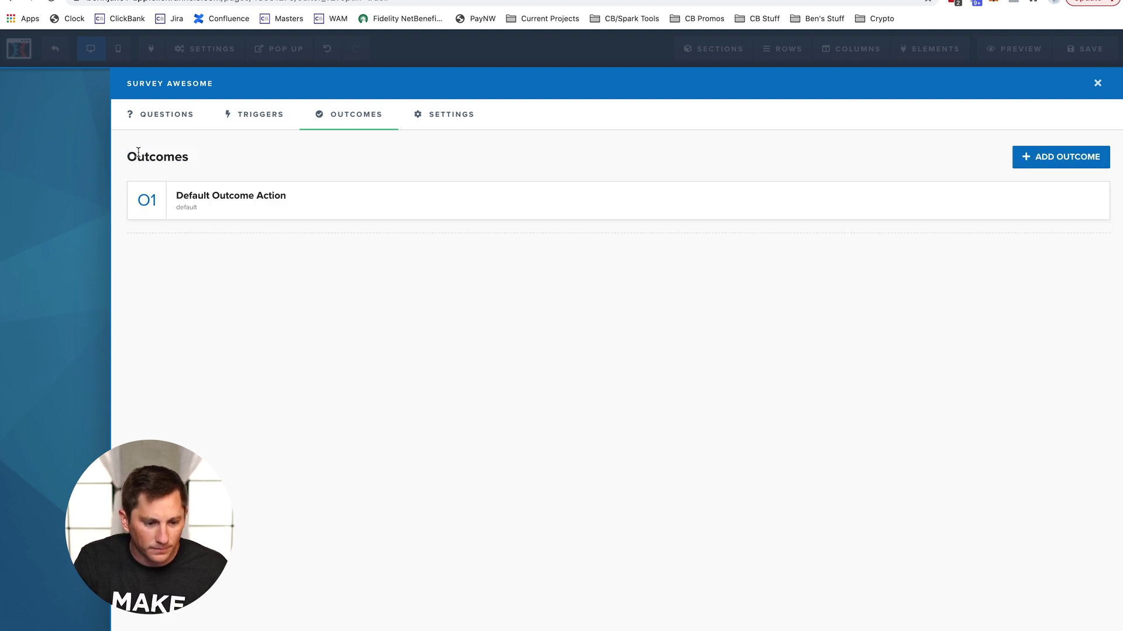
{"action": "left_click", "coordinate": [82, 139]}
In the page's general settings, fill the on-submit destination with the suggested ClickBank hoplink and save the page.
{"action": "mouse_move", "coordinate": [212, 53]}
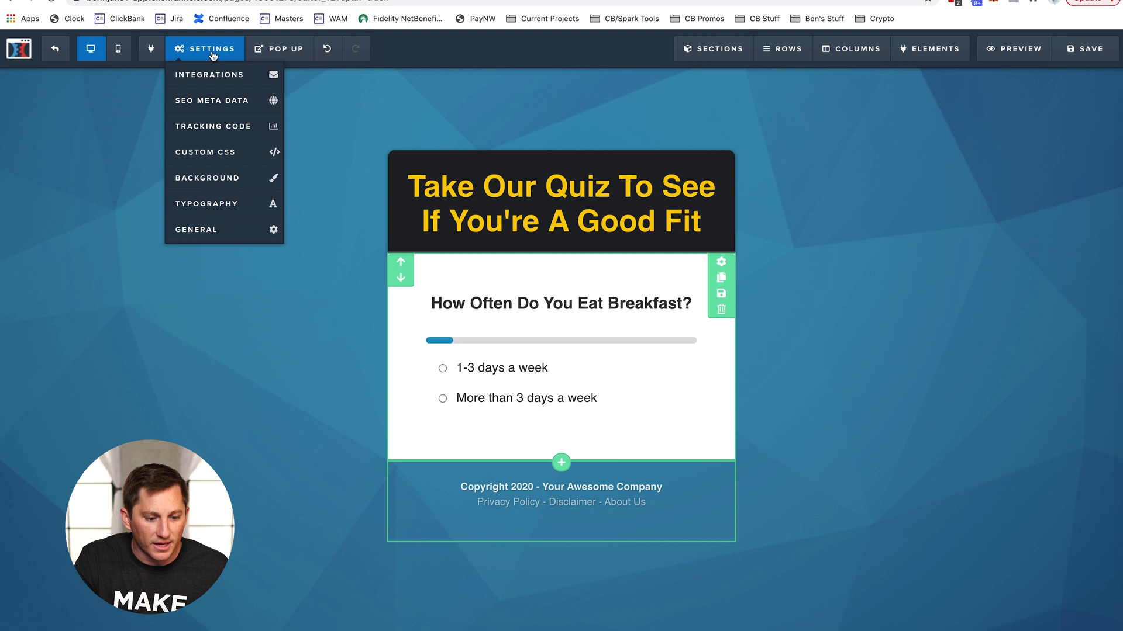
{"action": "left_click", "coordinate": [199, 226]}
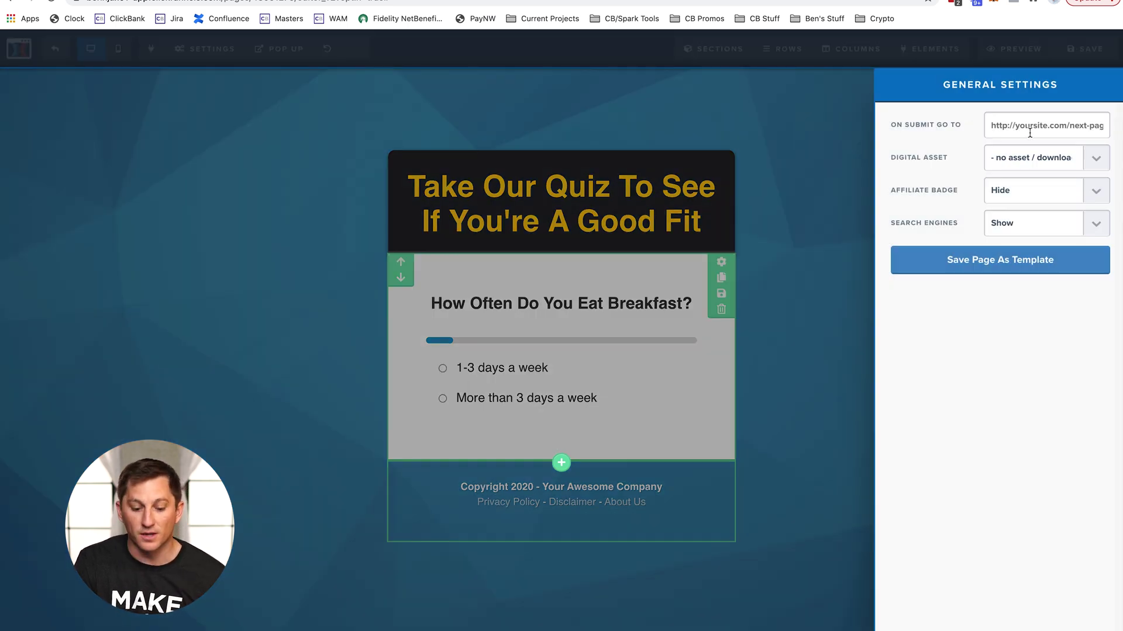
{"action": "left_click", "coordinate": [1030, 132]}
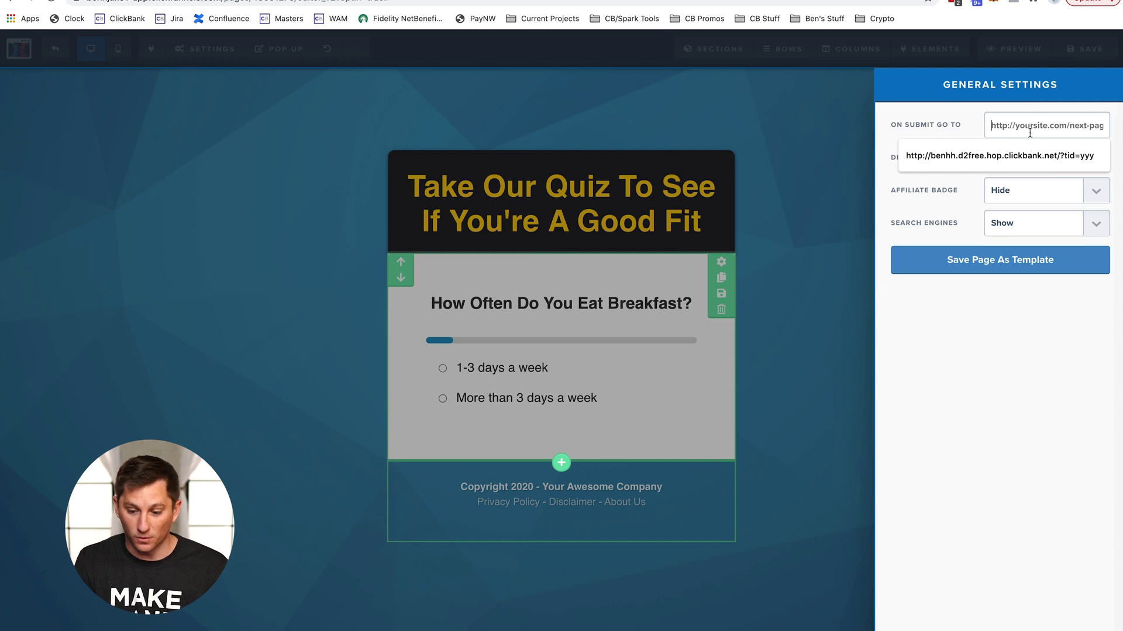
{"action": "left_click", "coordinate": [1017, 155]}
{"action": "left_click", "coordinate": [831, 310]}
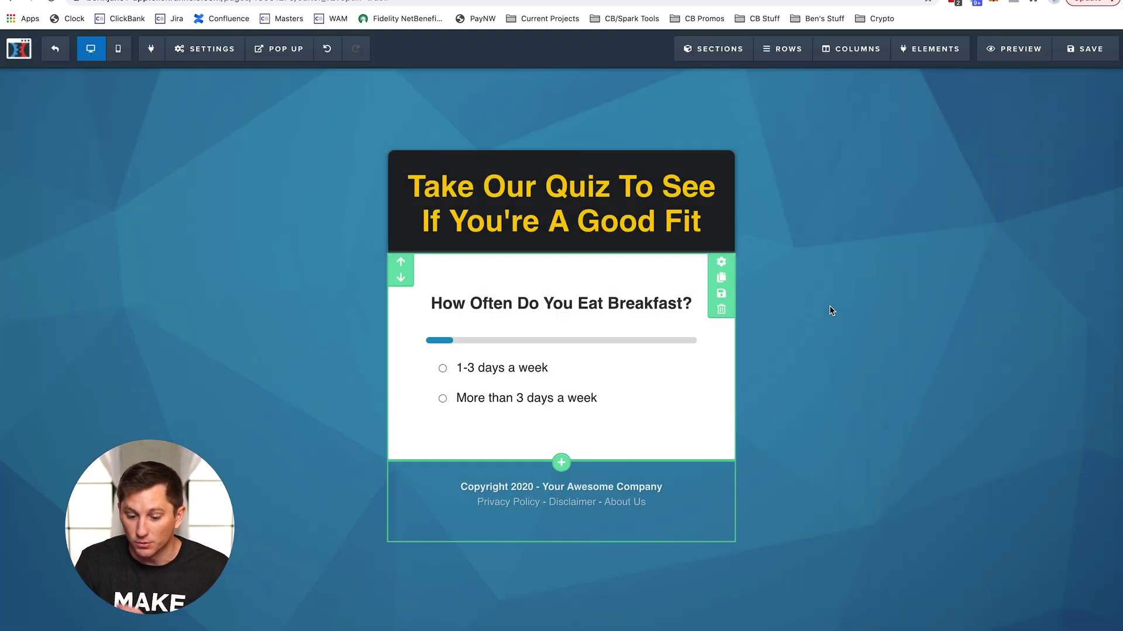
{"action": "left_click", "coordinate": [1093, 48]}
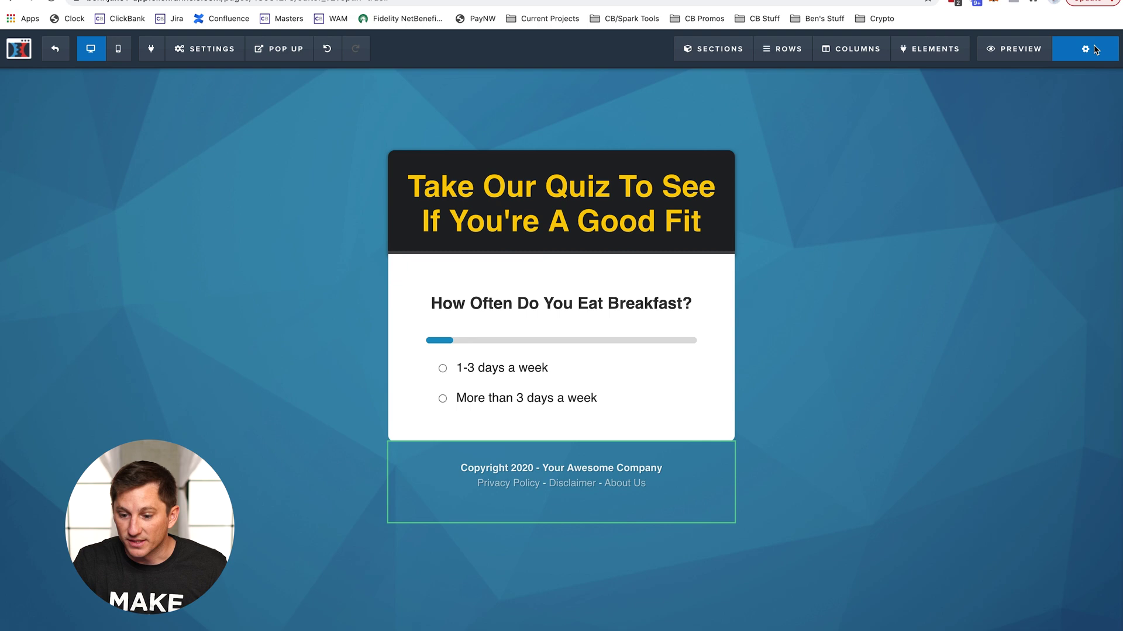
{"action": "left_click", "coordinate": [840, 139]}
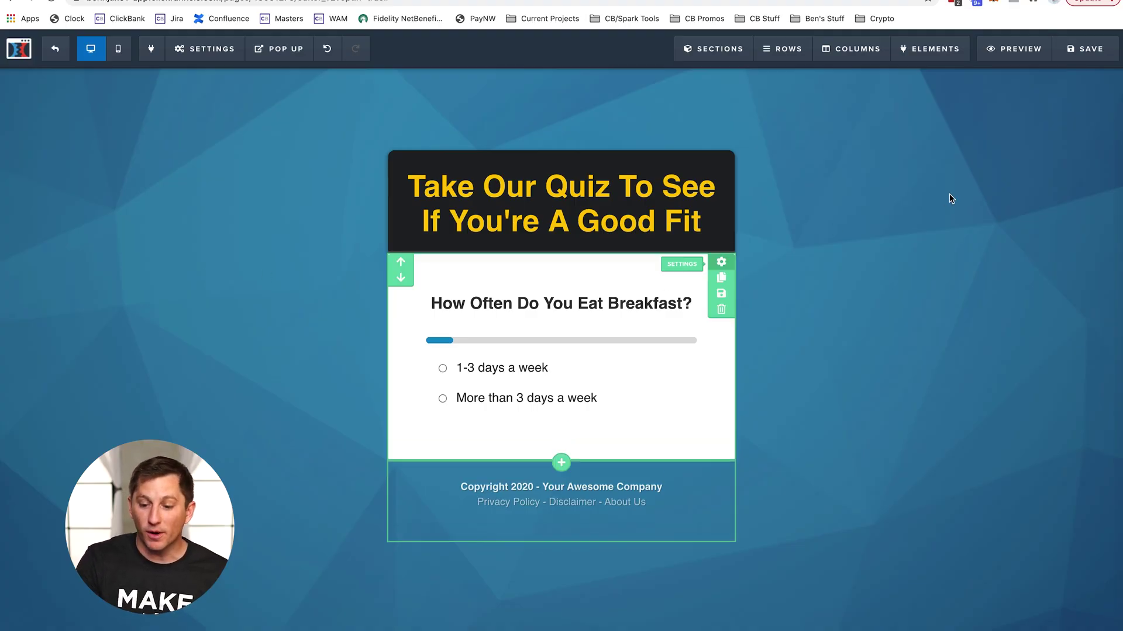
Preview the optin page, answer the three quiz questions, and look over the sales page the quiz redirects to.
{"action": "left_click", "coordinate": [1022, 49]}
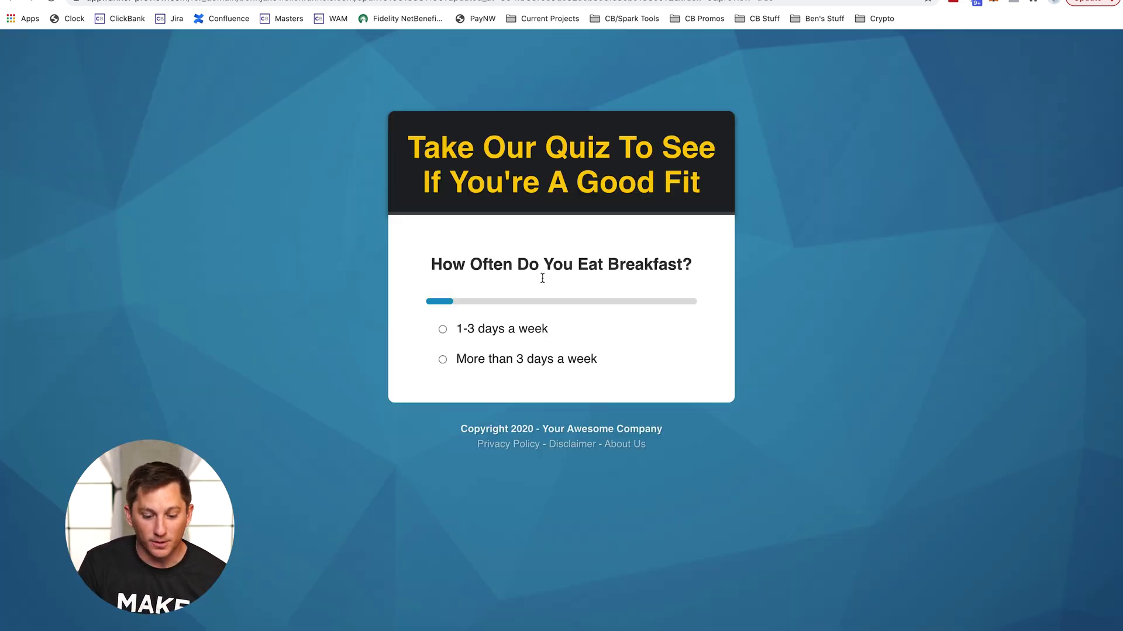
{"action": "left_click", "coordinate": [532, 369]}
{"action": "left_click", "coordinate": [519, 361]}
{"action": "left_click", "coordinate": [493, 351]}
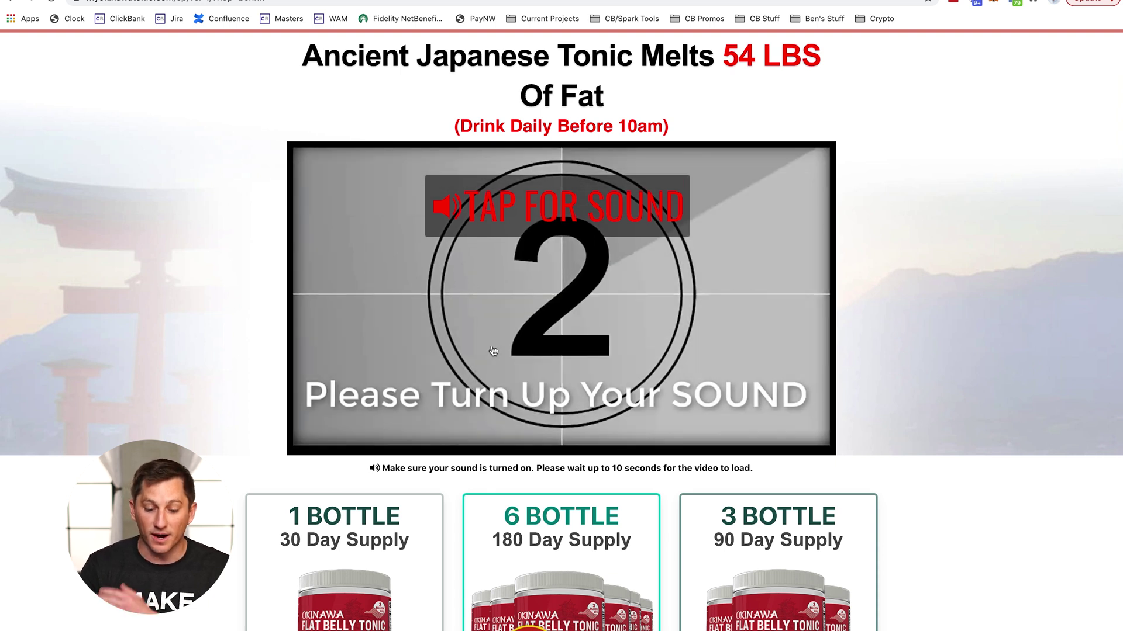
{"action": "scroll", "coordinate": [388, 348], "scroll_direction": "down", "scroll_amount": 5}
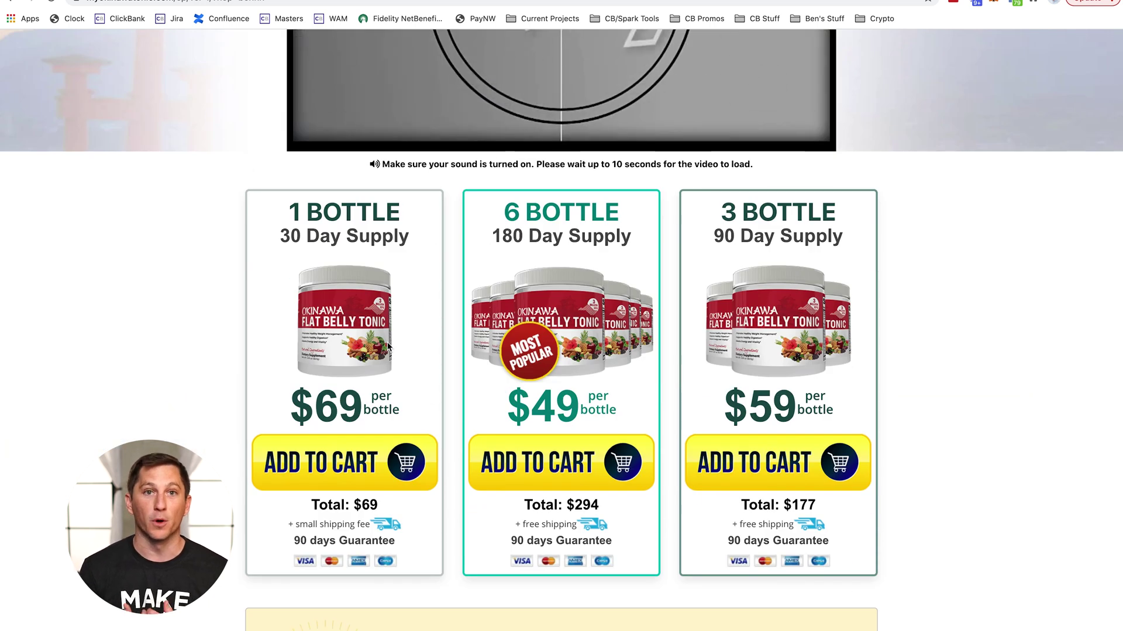
{"action": "scroll", "coordinate": [387, 346], "scroll_direction": "up", "scroll_amount": 5}
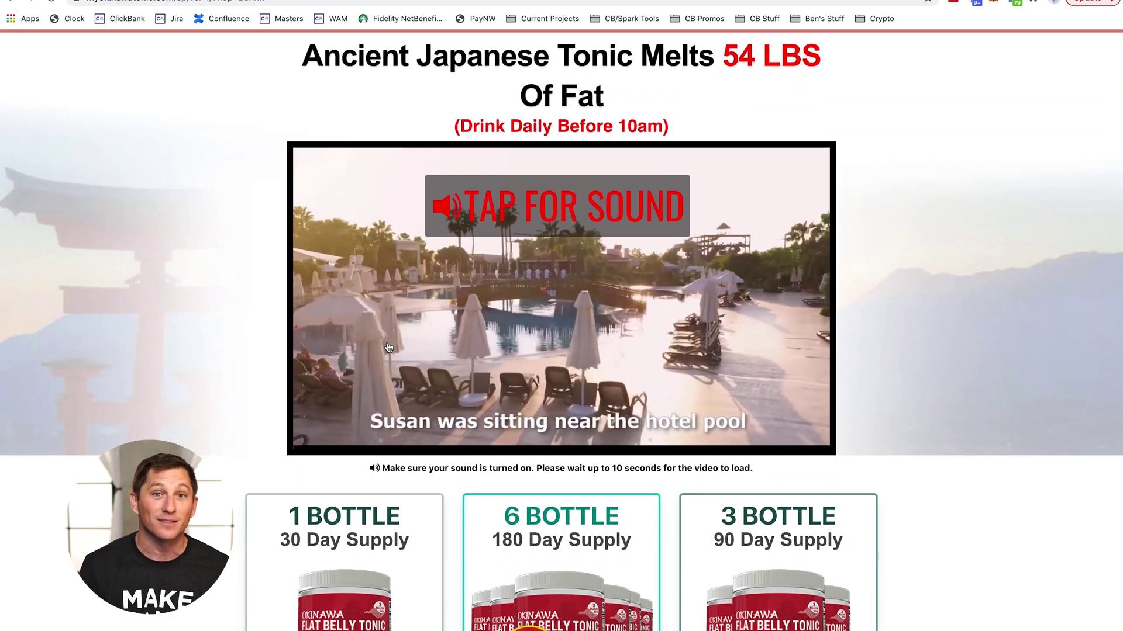